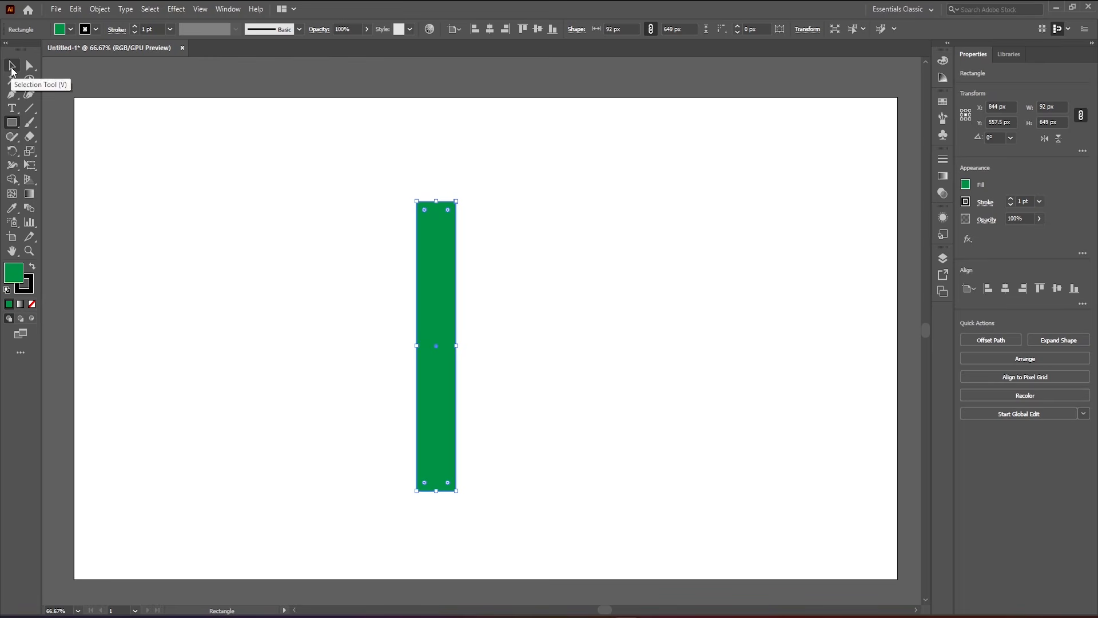
Try rotating the green rectangle about its center, first by 45° and further freehand, and undo the rotations
{"action": "left_click", "coordinate": [12, 68]}
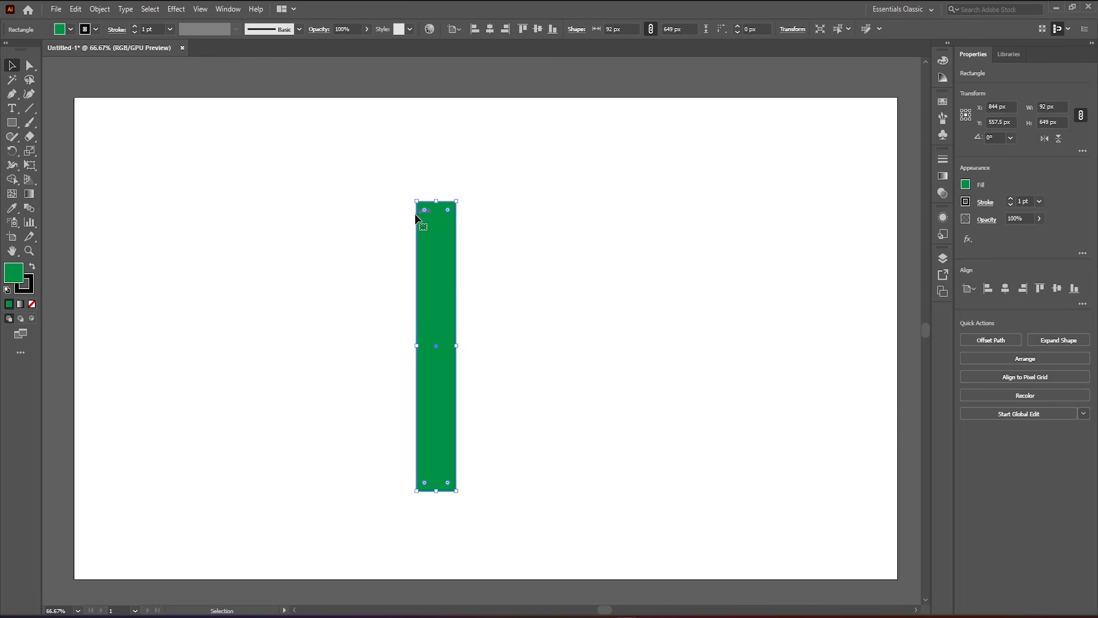
{"action": "left_click_drag", "start_coordinate": [458, 200], "coordinate": [352, 228]}
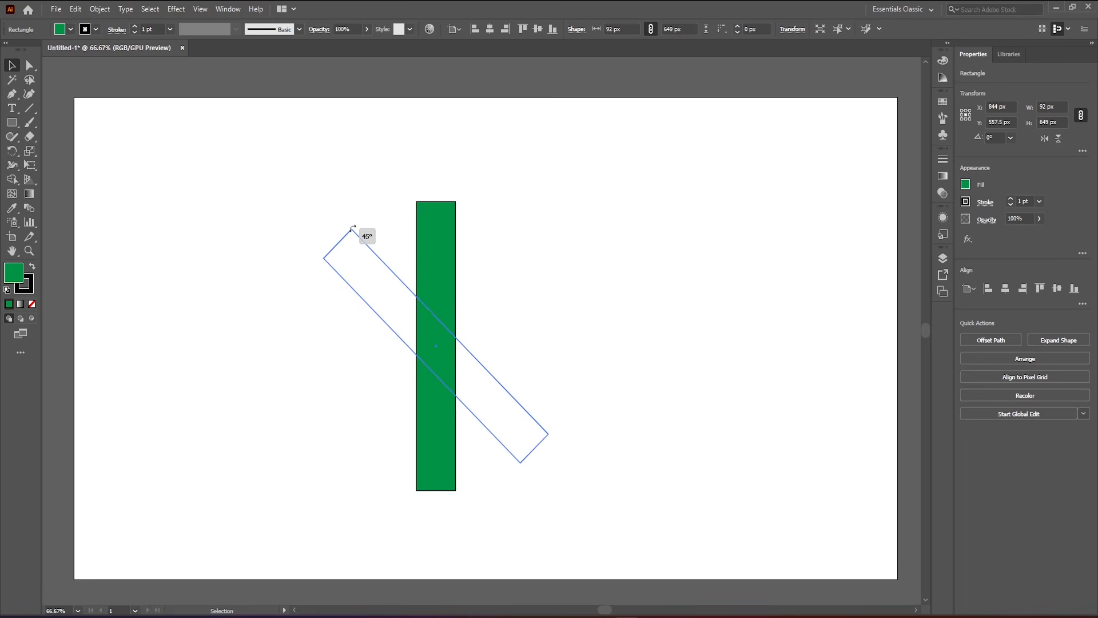
{"action": "left_click_drag", "start_coordinate": [352, 228], "coordinate": [353, 227]}
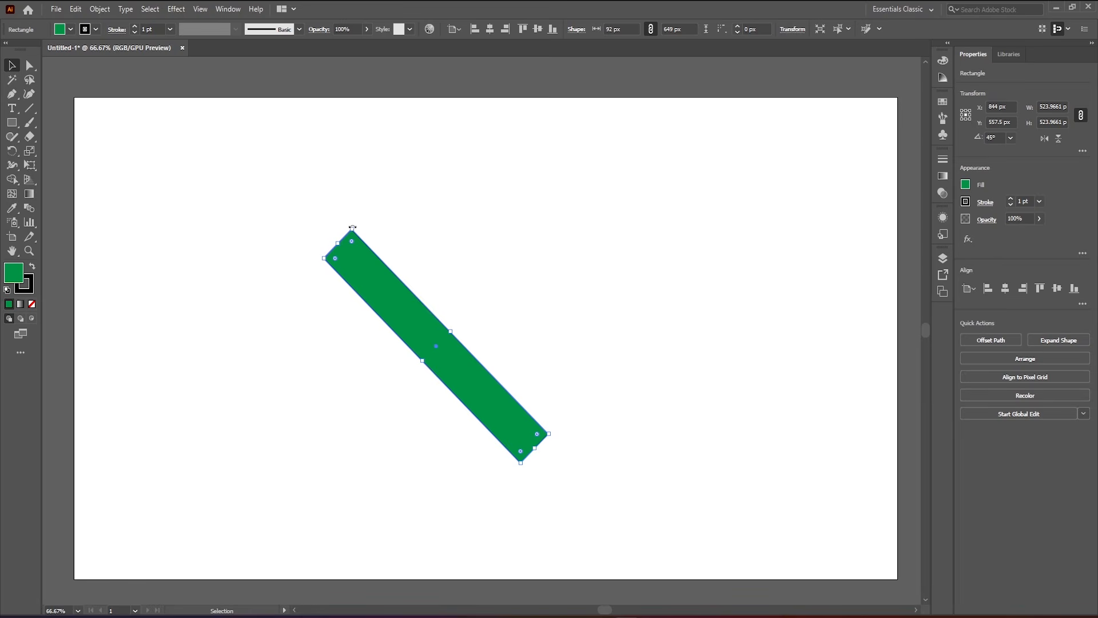
{"action": "left_click_drag", "start_coordinate": [352, 228], "coordinate": [299, 324]}
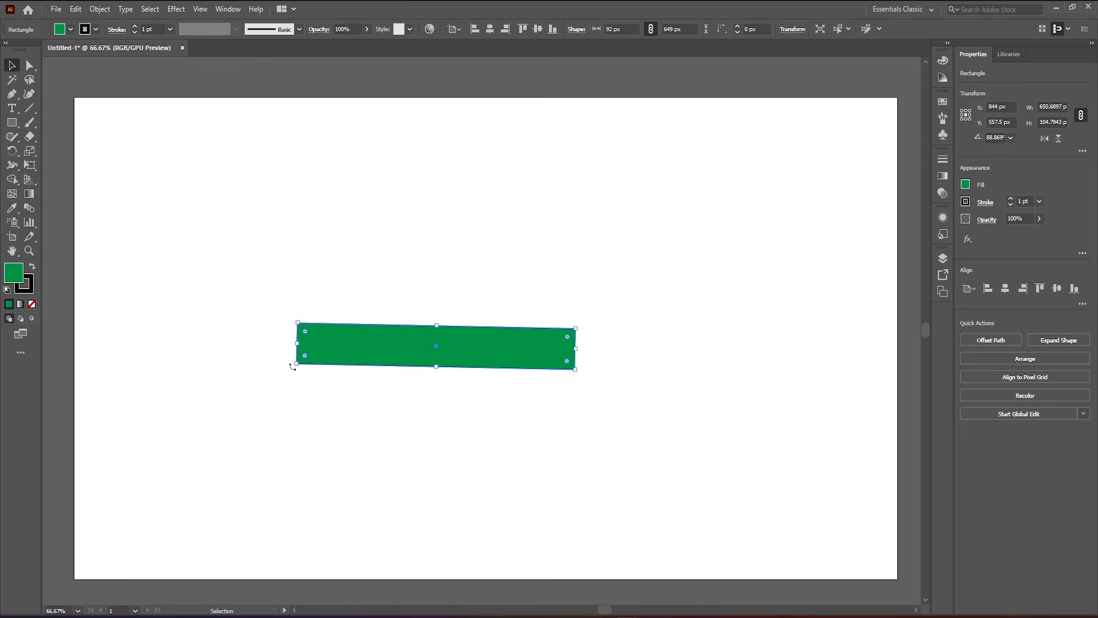
{"action": "left_click_drag", "start_coordinate": [295, 366], "coordinate": [424, 214]}
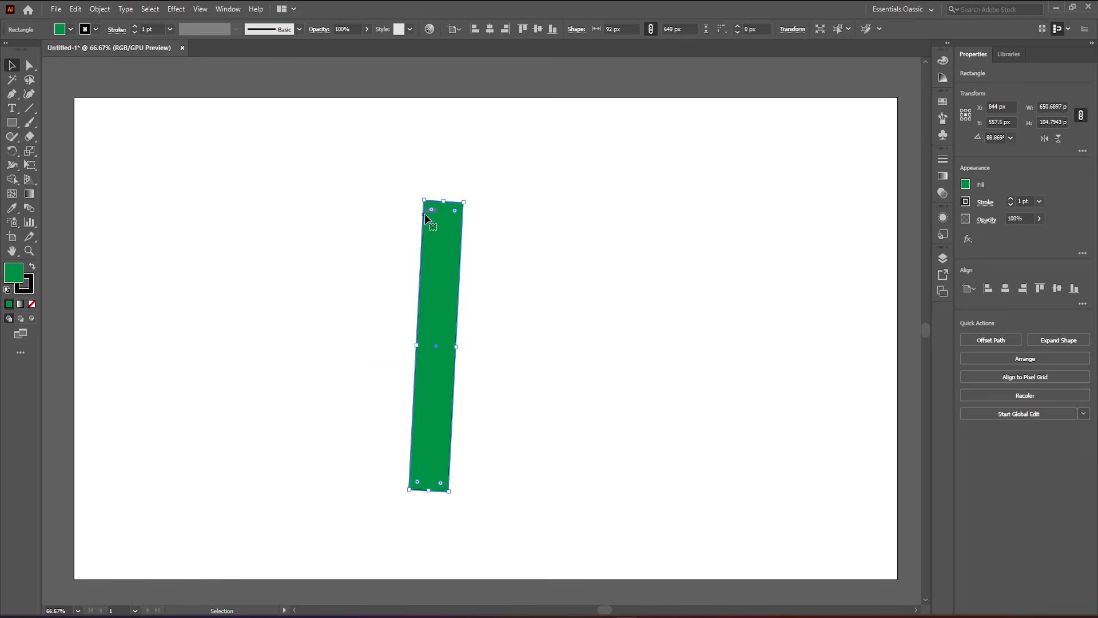
{"action": "key", "text": "ctrl+z"}
{"action": "key", "text": "ctrl+z"}
{"action": "key", "text": "ctrl+z"}
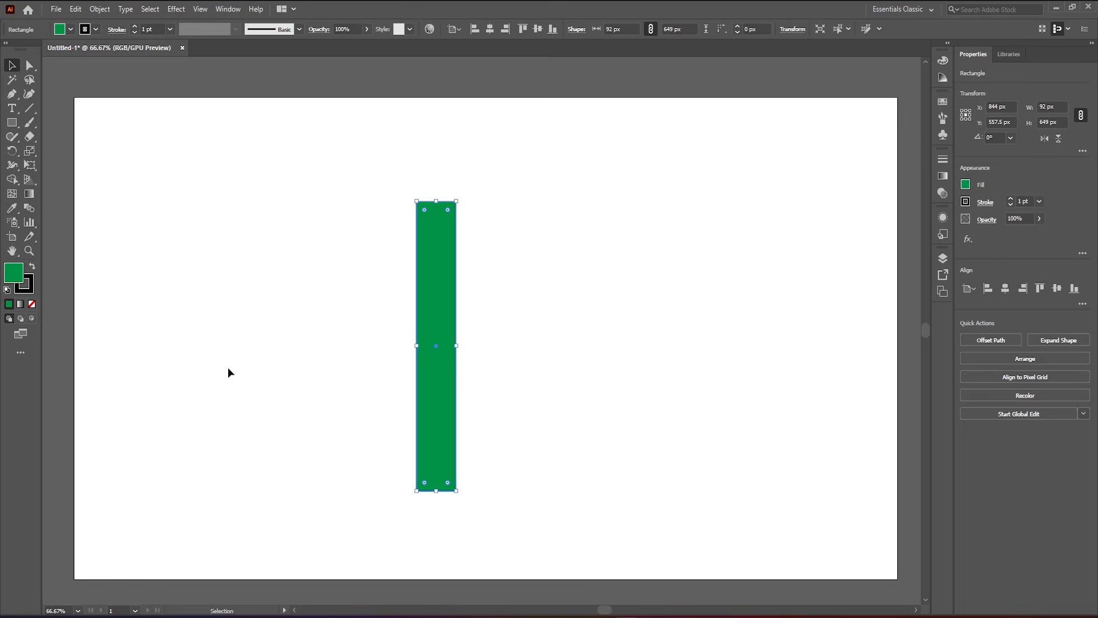
Shrink the green rectangle to about 52 × 391 px and place it near the artboard's upper edge
{"action": "scroll", "coordinate": [486, 333], "scroll_direction": "down", "scroll_amount": 2}
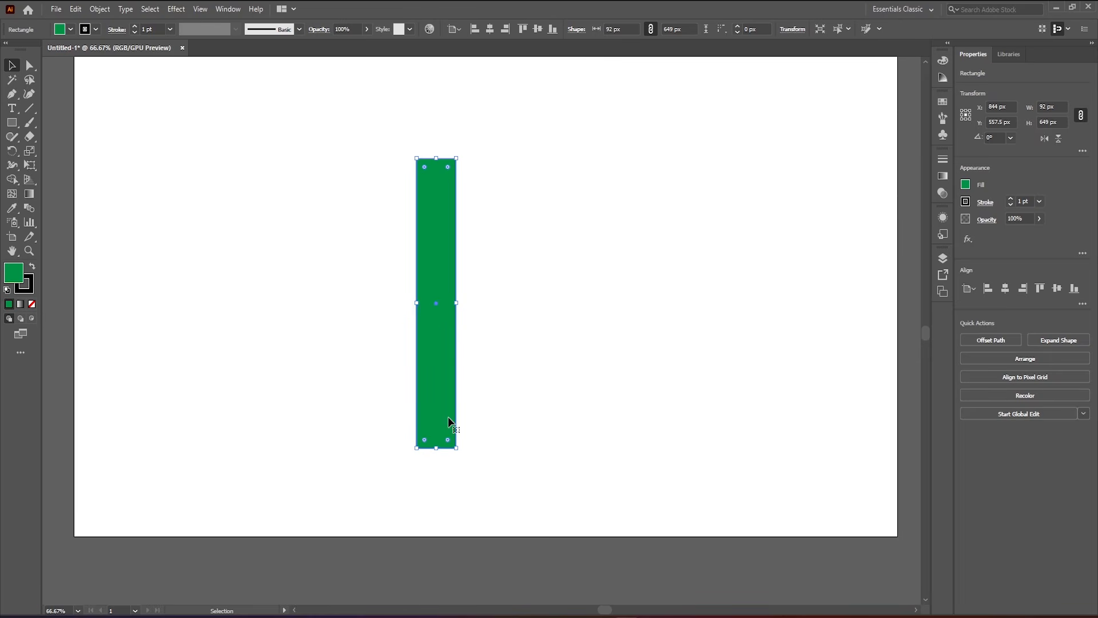
{"action": "left_click_drag", "start_coordinate": [437, 452], "coordinate": [440, 333]}
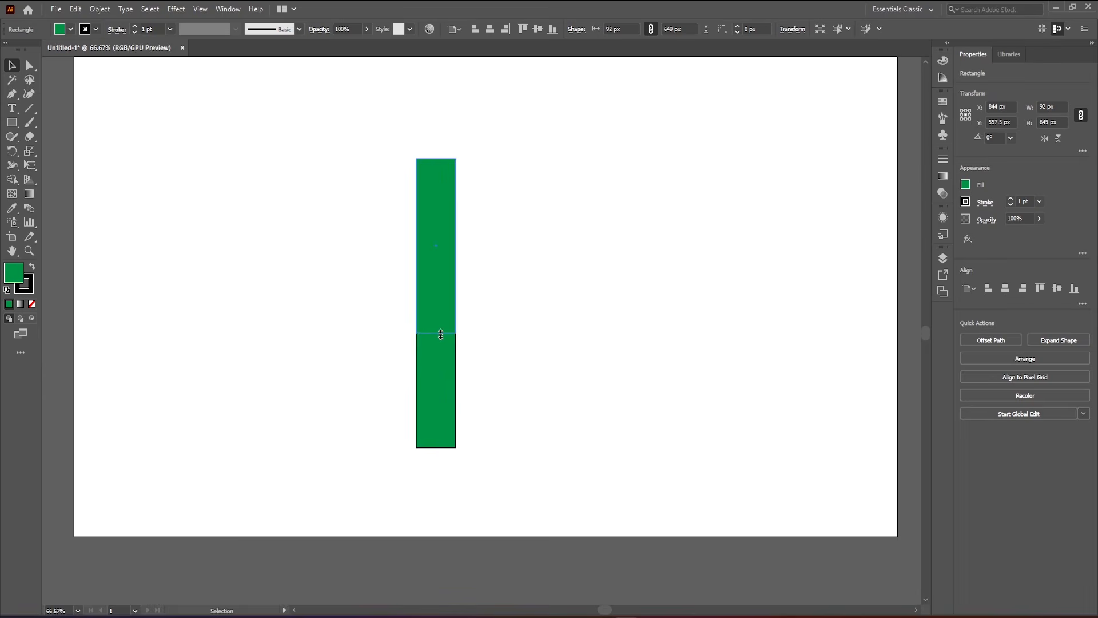
{"action": "left_click_drag", "start_coordinate": [436, 277], "coordinate": [446, 226]}
{"action": "scroll", "coordinate": [472, 264], "scroll_direction": "up", "scroll_amount": 2}
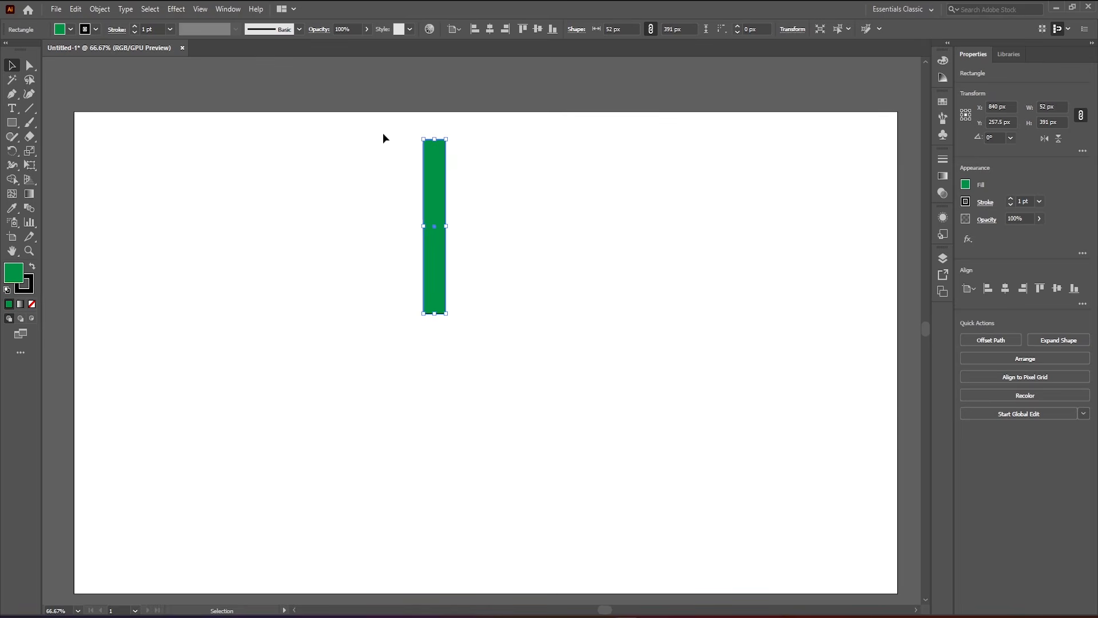
Select the green rectangle for the Rotate tool and check whether Smart Guides are enabled
{"action": "left_click", "coordinate": [471, 228]}
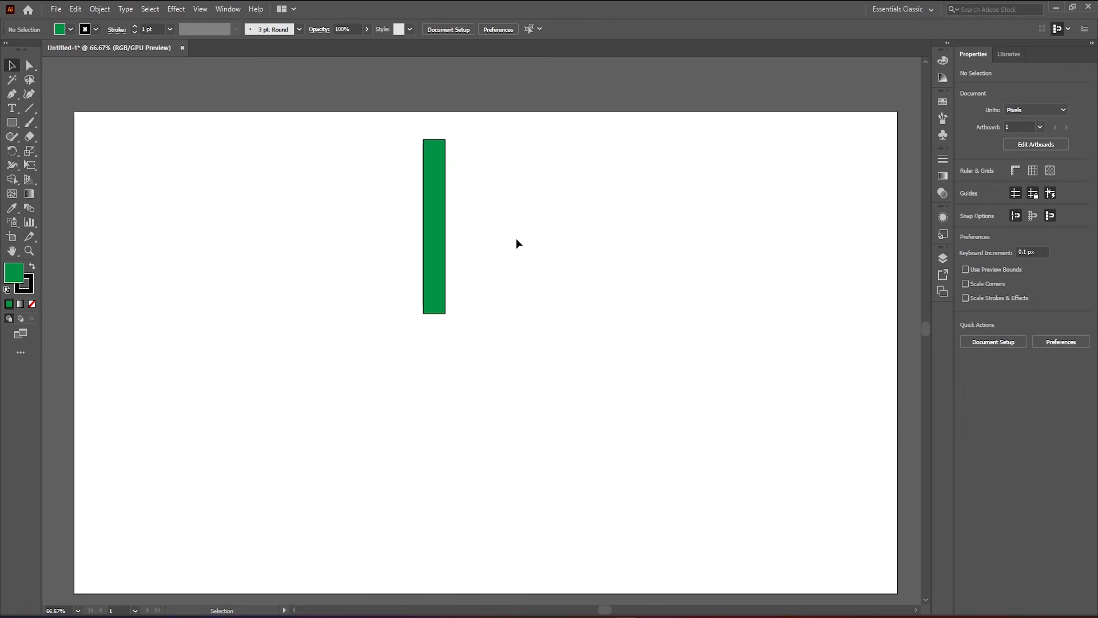
{"action": "left_click", "coordinate": [12, 150]}
{"action": "left_click", "coordinate": [11, 66]}
{"action": "left_click", "coordinate": [438, 228]}
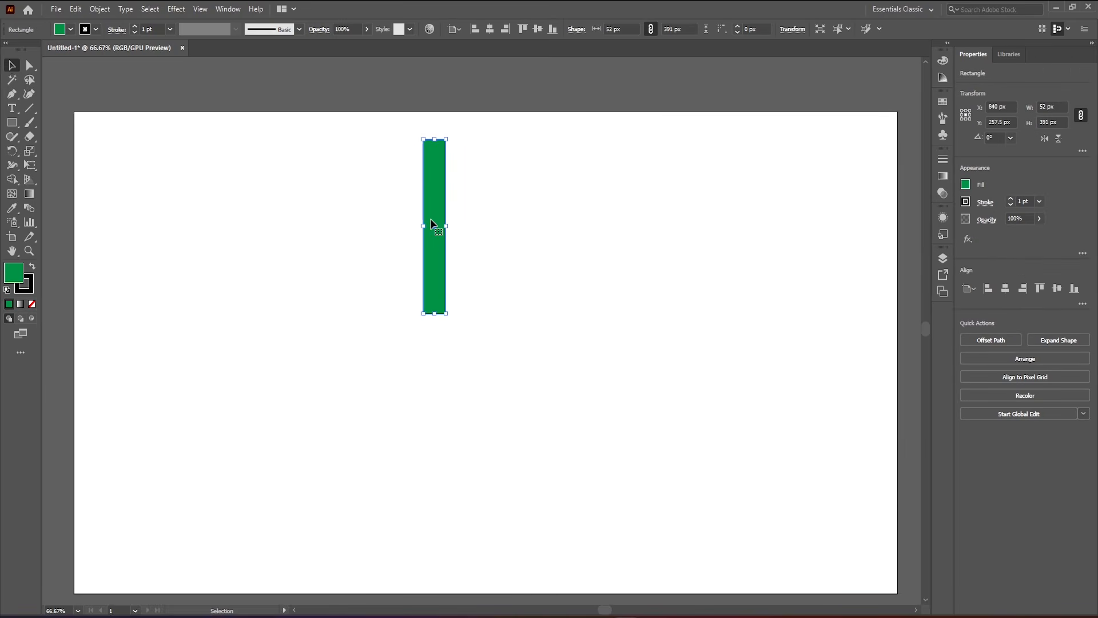
{"action": "scroll", "coordinate": [434, 228], "scroll_direction": "up", "scroll_amount": 3}
{"action": "scroll", "coordinate": [434, 229], "scroll_direction": "down", "scroll_amount": 2}
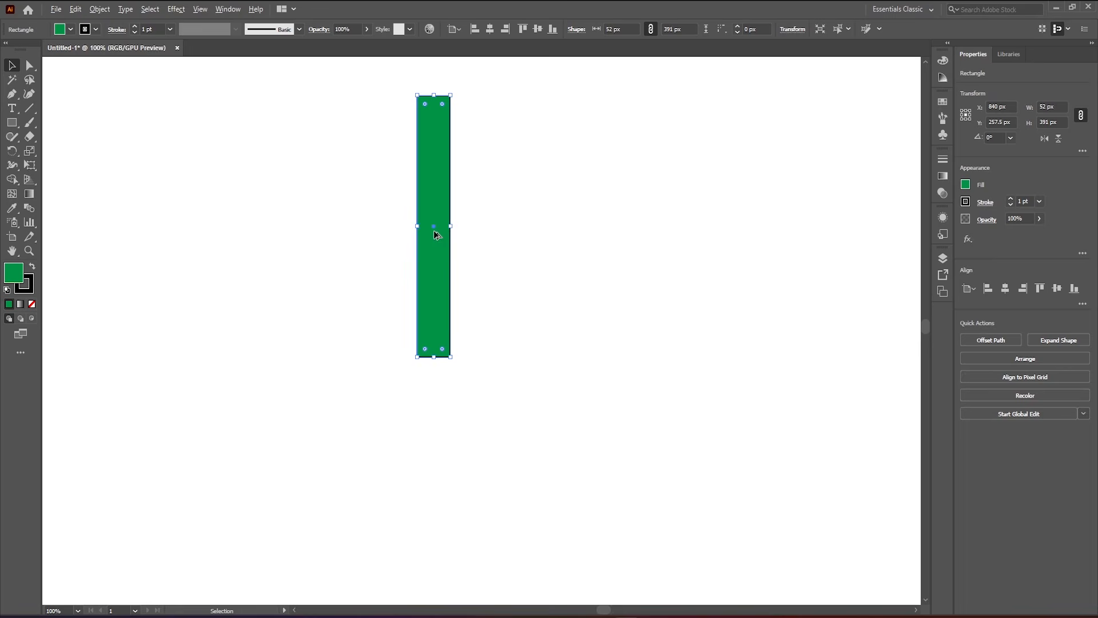
{"action": "left_click", "coordinate": [12, 151]}
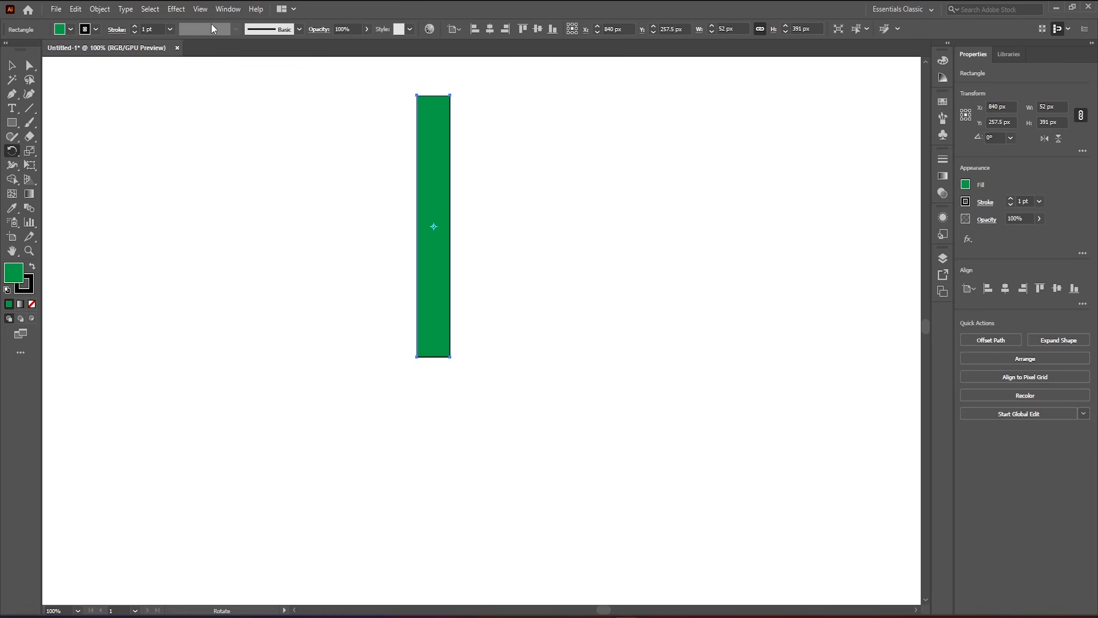
{"action": "left_click", "coordinate": [202, 9]}
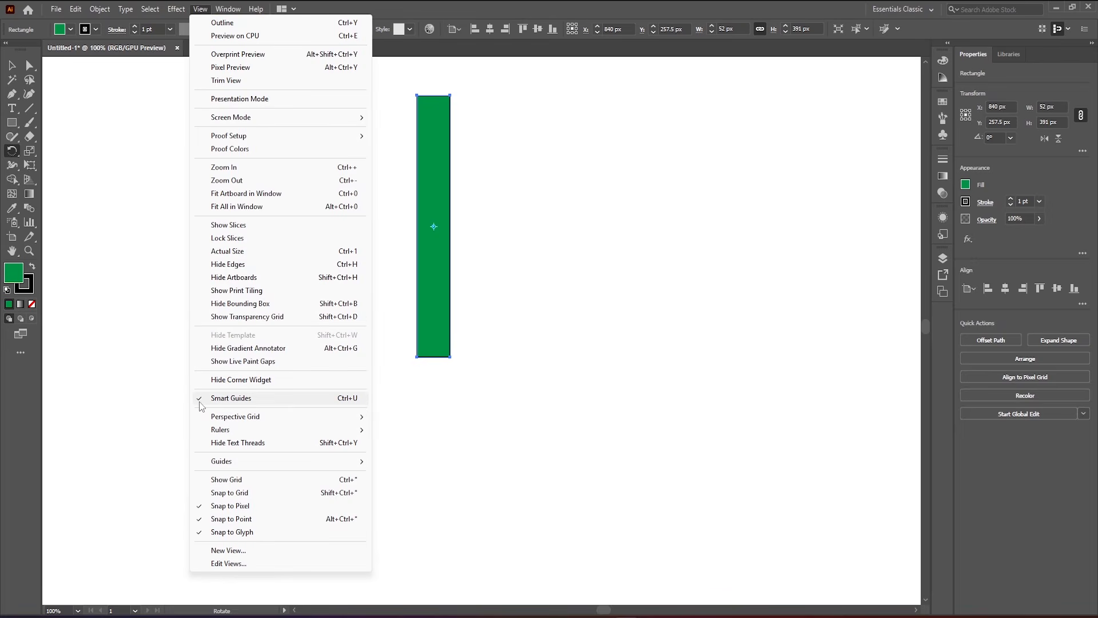
{"action": "left_click", "coordinate": [433, 249]}
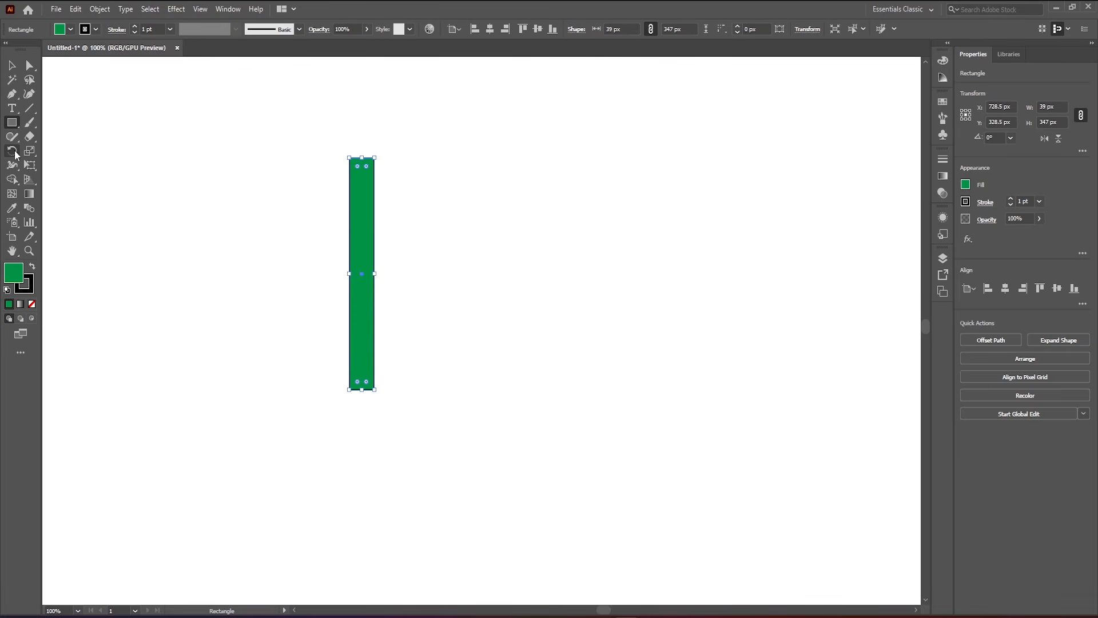
Create a copy of the vertical rectangle rotated 45° about a point a little below its lower edge
{"action": "left_click", "coordinate": [14, 152]}
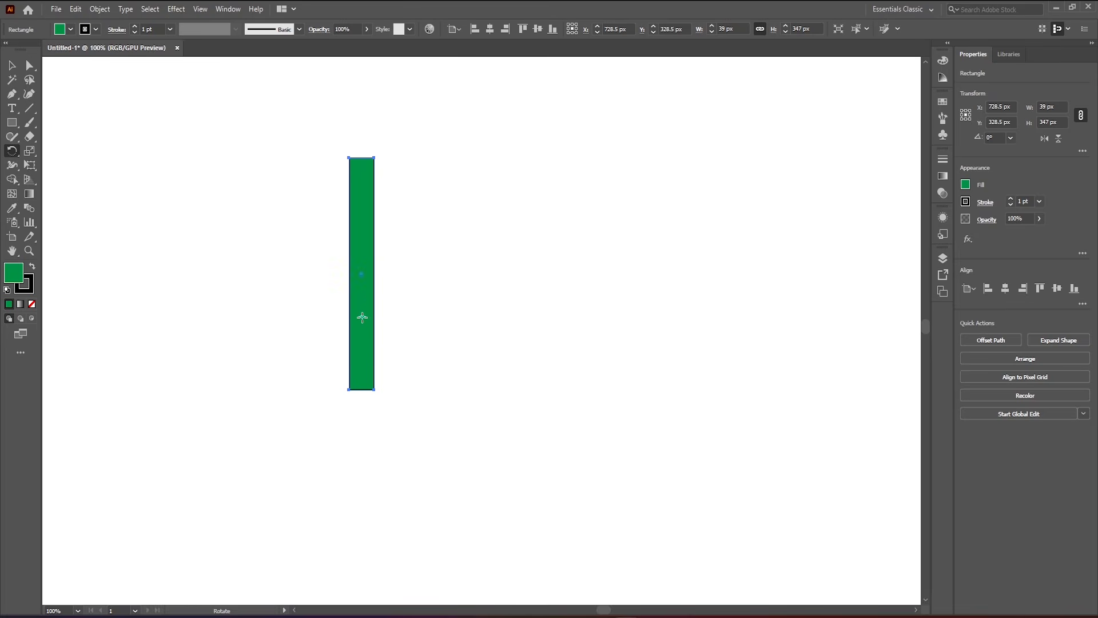
{"action": "left_click", "coordinate": [361, 443]}
{"action": "scroll", "coordinate": [369, 217], "scroll_direction": "down", "scroll_amount": 1}
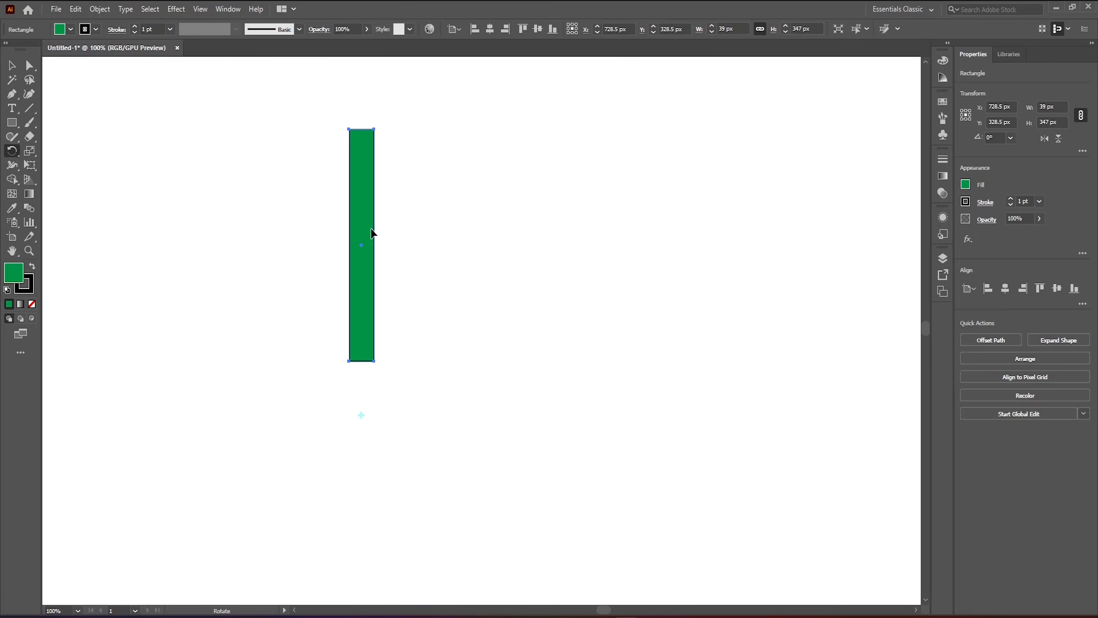
{"action": "left_click", "coordinate": [362, 415]}
{"action": "left_click", "coordinate": [361, 415], "text": "alt"}
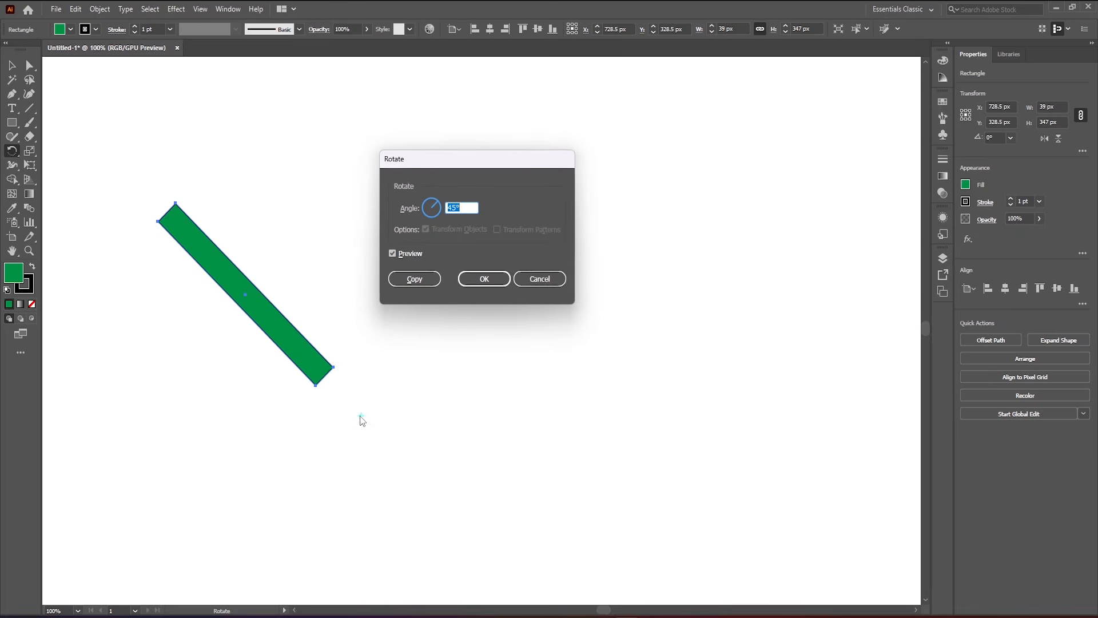
{"action": "left_click_drag", "start_coordinate": [473, 187], "coordinate": [504, 205]}
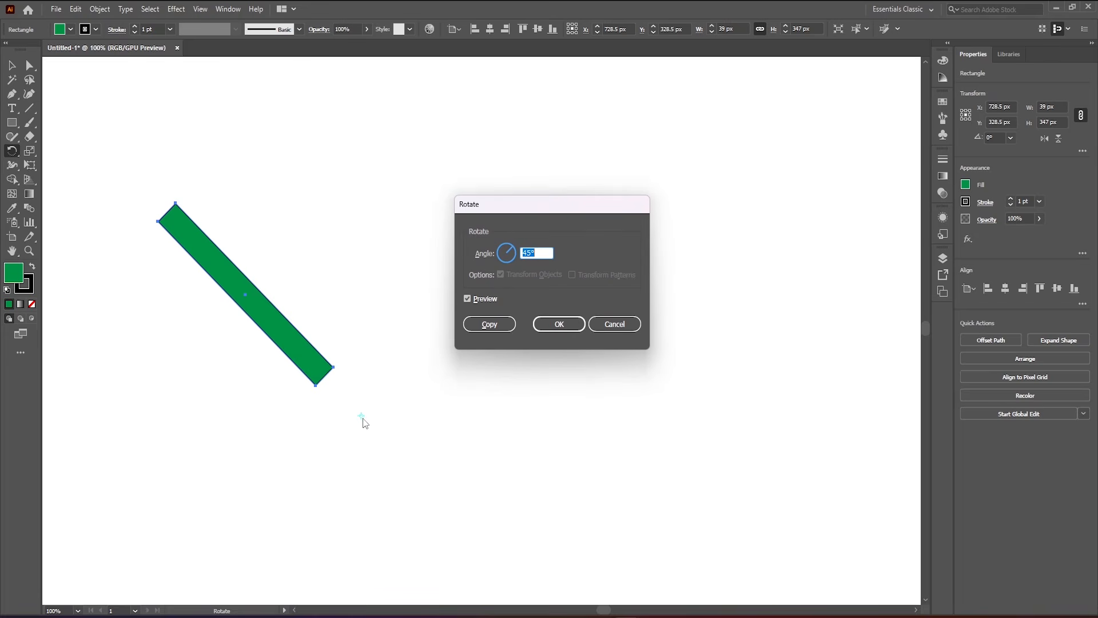
{"action": "left_click_drag", "start_coordinate": [540, 209], "coordinate": [563, 204]}
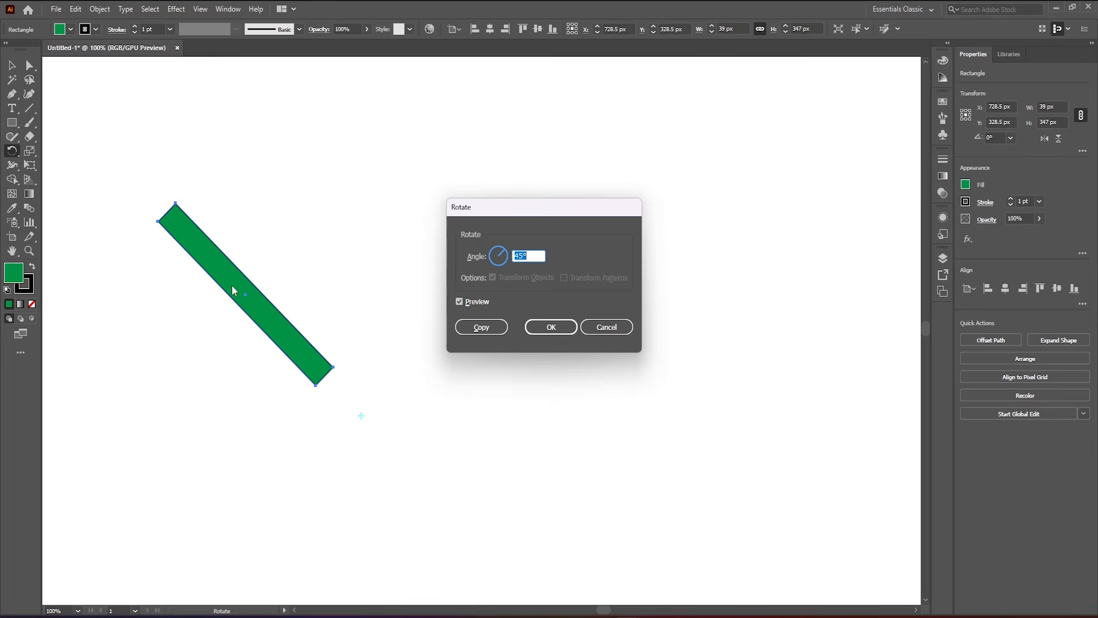
{"action": "left_click", "coordinate": [482, 328]}
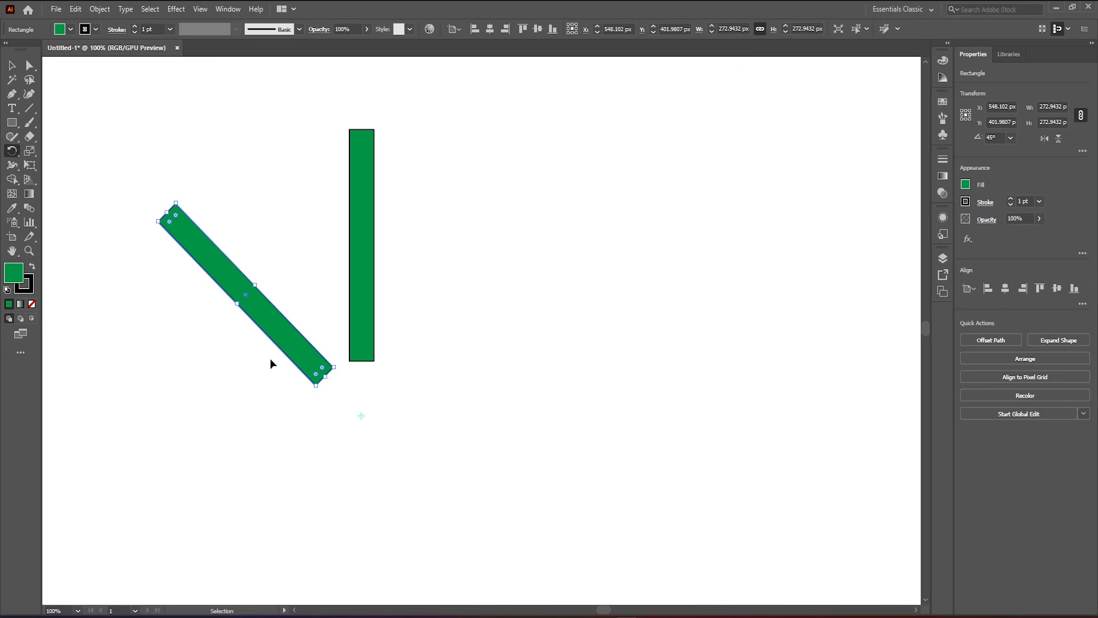
Repeat the 45° rotated copy around the same point until eight bars form a full circle
{"action": "key", "text": "ctrl+d"}
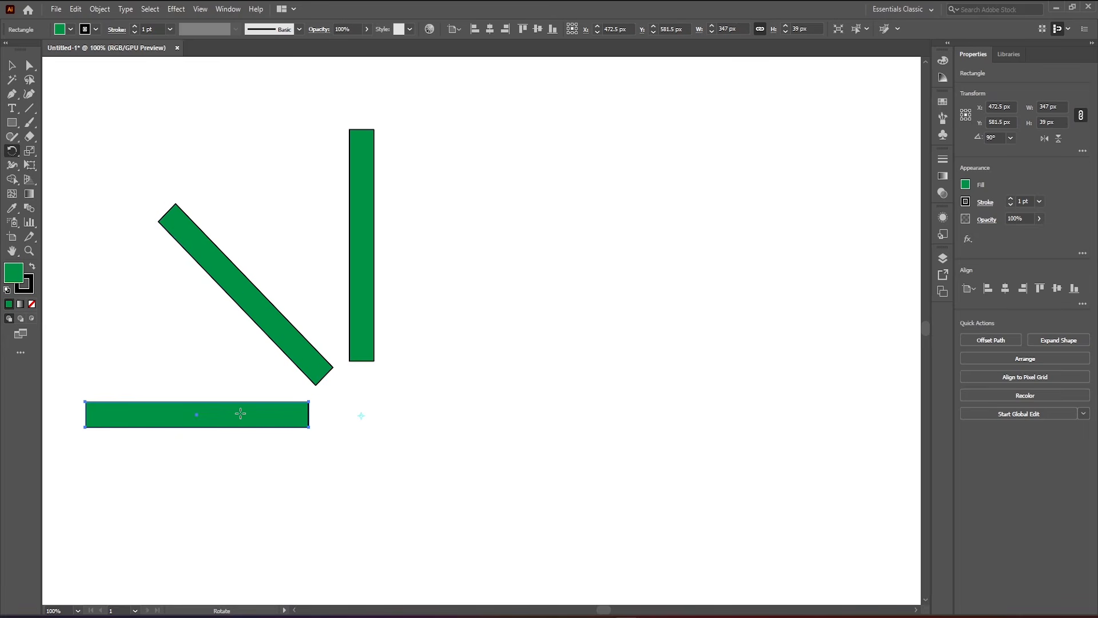
{"action": "key", "text": "v"}
{"action": "key", "text": "ctrl+d"}
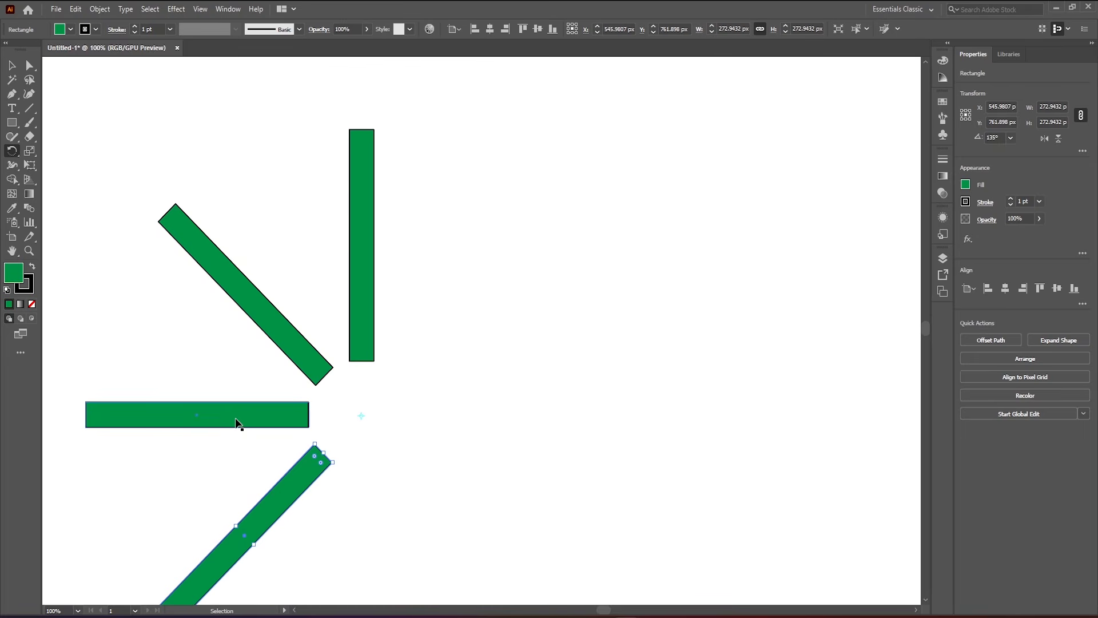
{"action": "key", "text": "ctrl+d"}
{"action": "key", "text": "ctrl+d"}
{"action": "key", "text": "ctrl+d"}
{"action": "key", "text": "ctrl+d"}
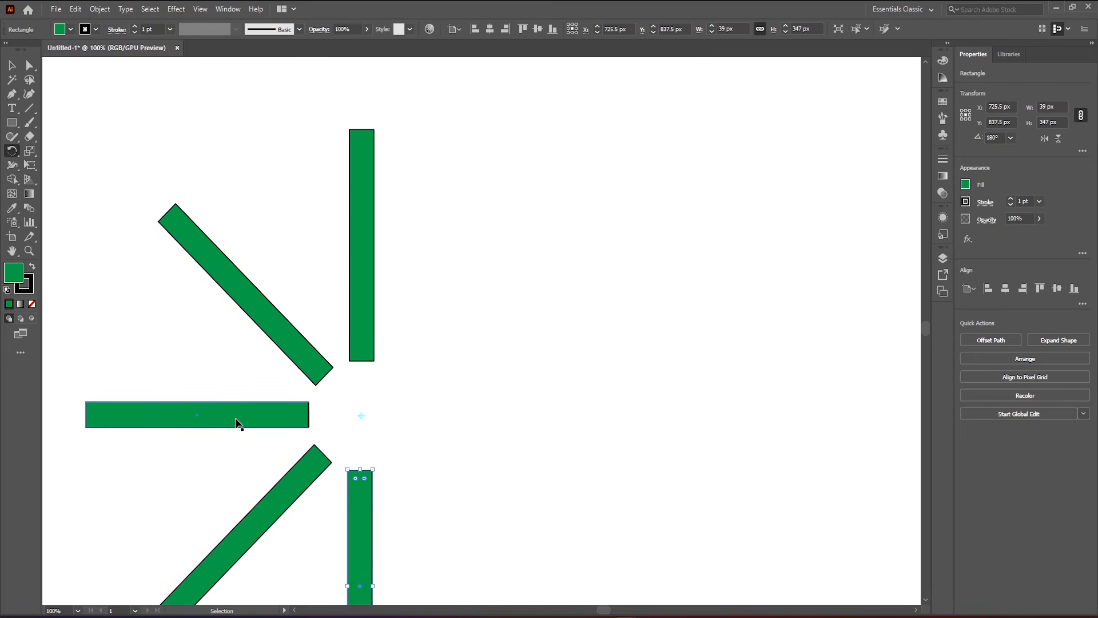
{"action": "key", "text": "r"}
{"action": "scroll", "coordinate": [235, 419], "scroll_direction": "down", "scroll_amount": 1}
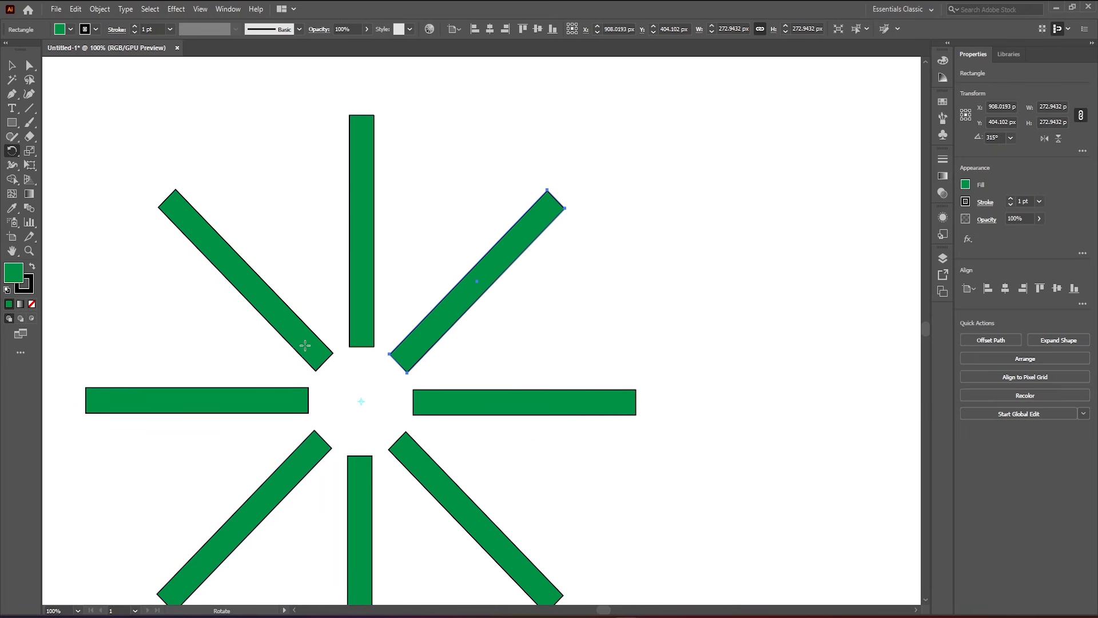
Delete all the green bars and draw a new narrow vertical rectangle about 27 × 311 px
{"action": "left_click", "coordinate": [12, 65]}
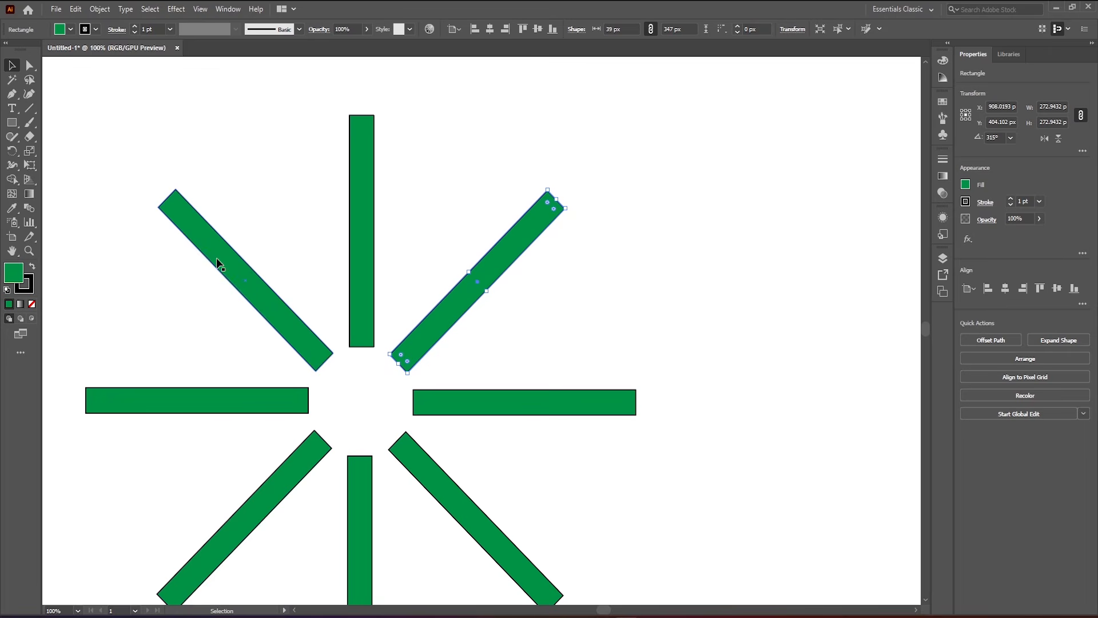
{"action": "left_click_drag", "start_coordinate": [144, 186], "coordinate": [569, 557]}
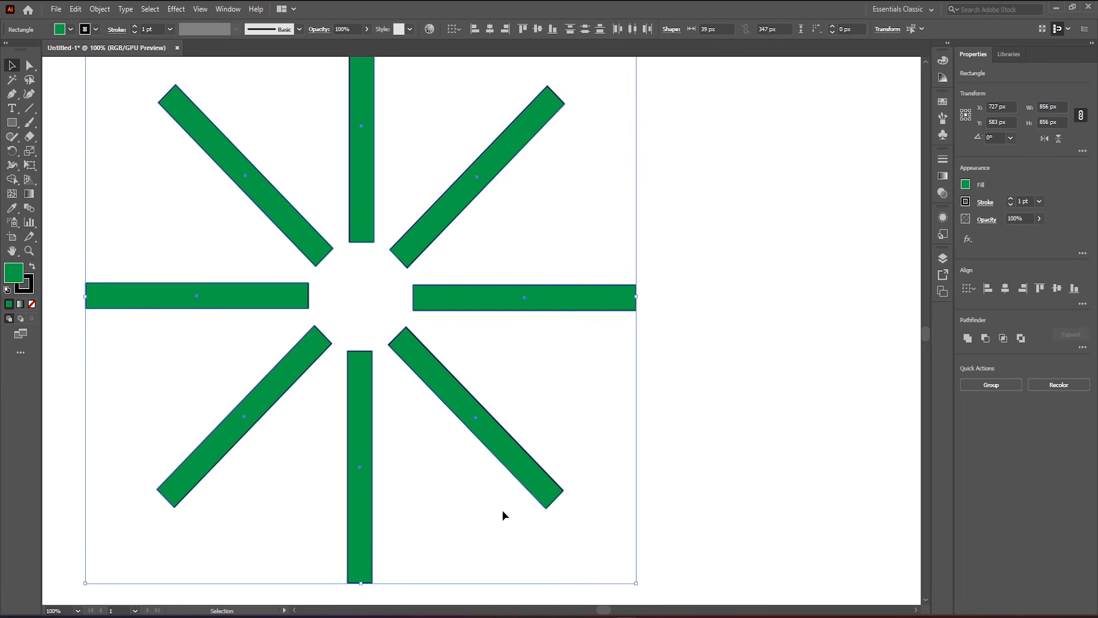
{"action": "key", "text": "Delete"}
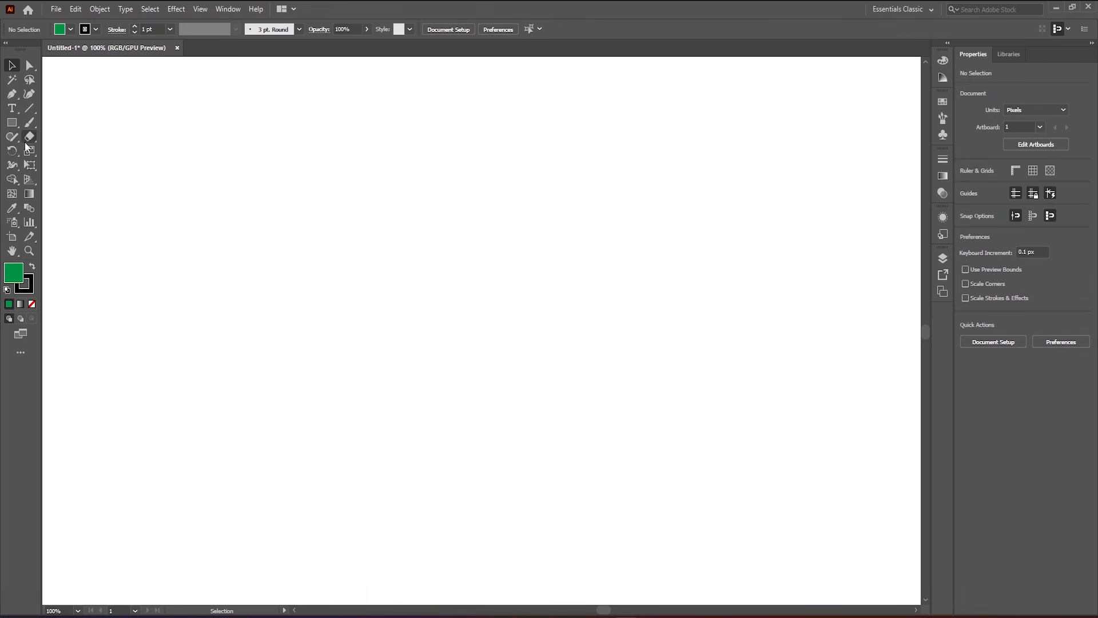
{"action": "left_click", "coordinate": [12, 122]}
{"action": "left_click_drag", "start_coordinate": [326, 160], "coordinate": [344, 367]}
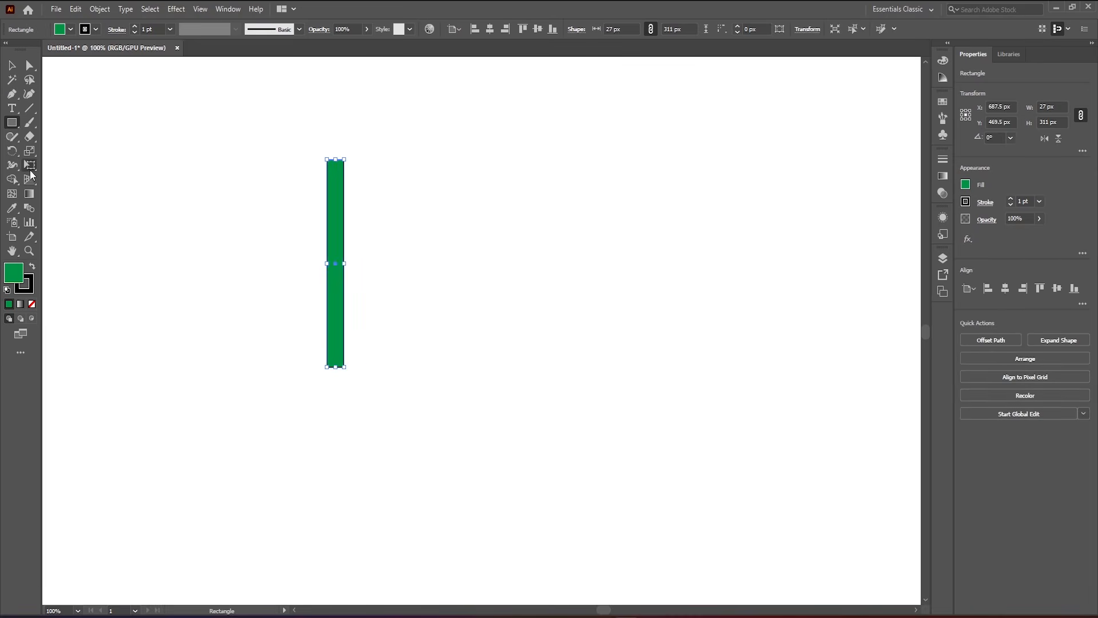
Create a copy of the new rectangle rotated 36° about a point a little below its lower edge
{"action": "left_click", "coordinate": [12, 151]}
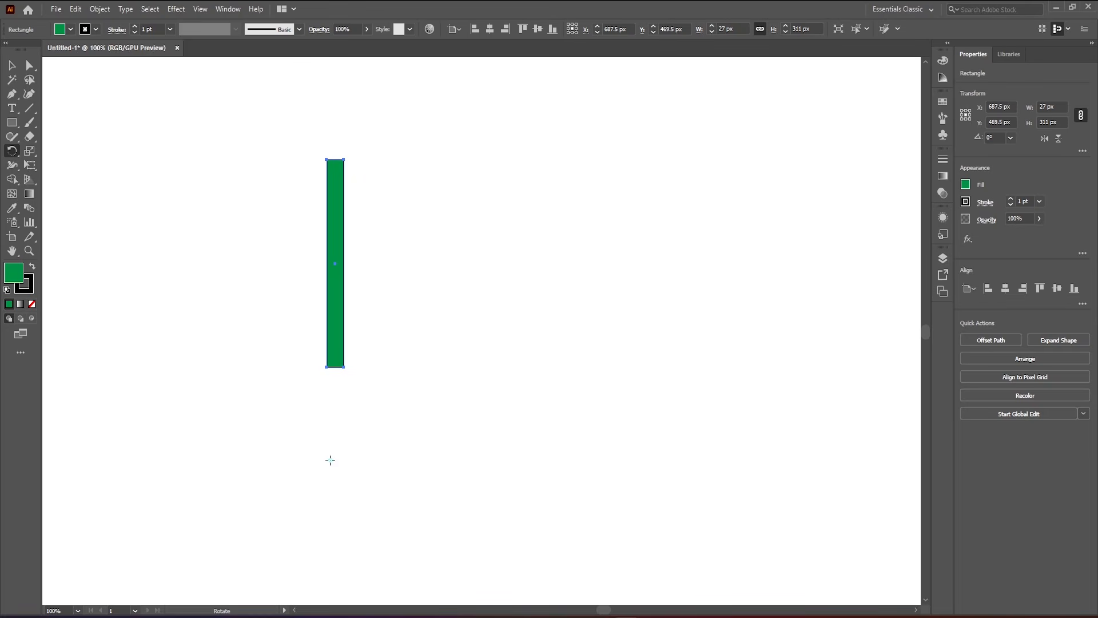
{"action": "left_click", "coordinate": [335, 423], "text": "alt"}
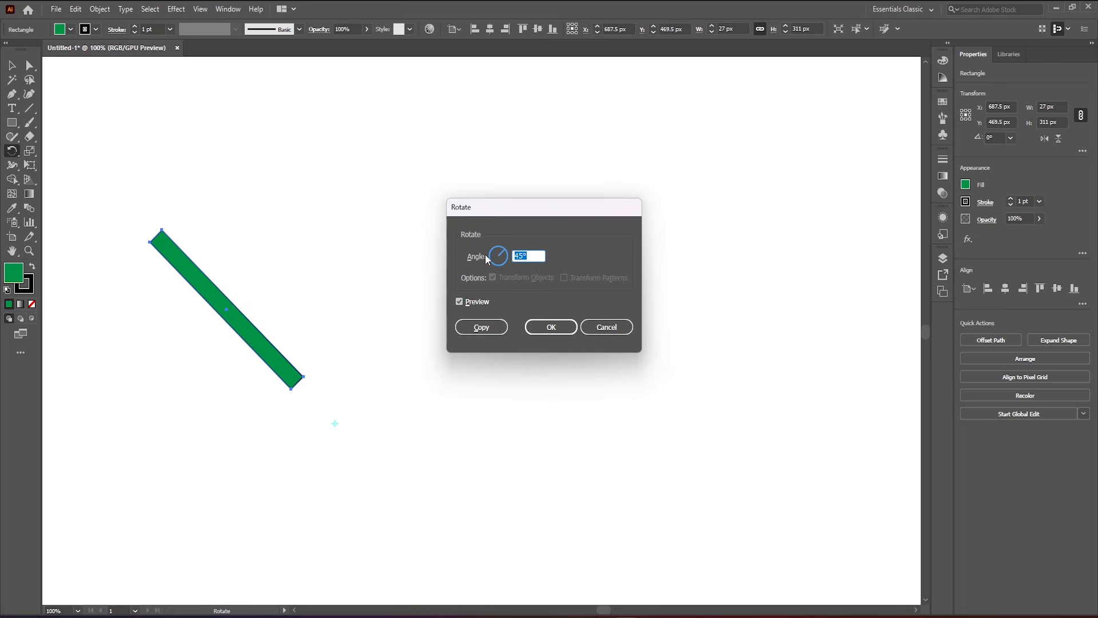
{"action": "type", "text": "36"}
{"action": "left_click", "coordinate": [482, 328]}
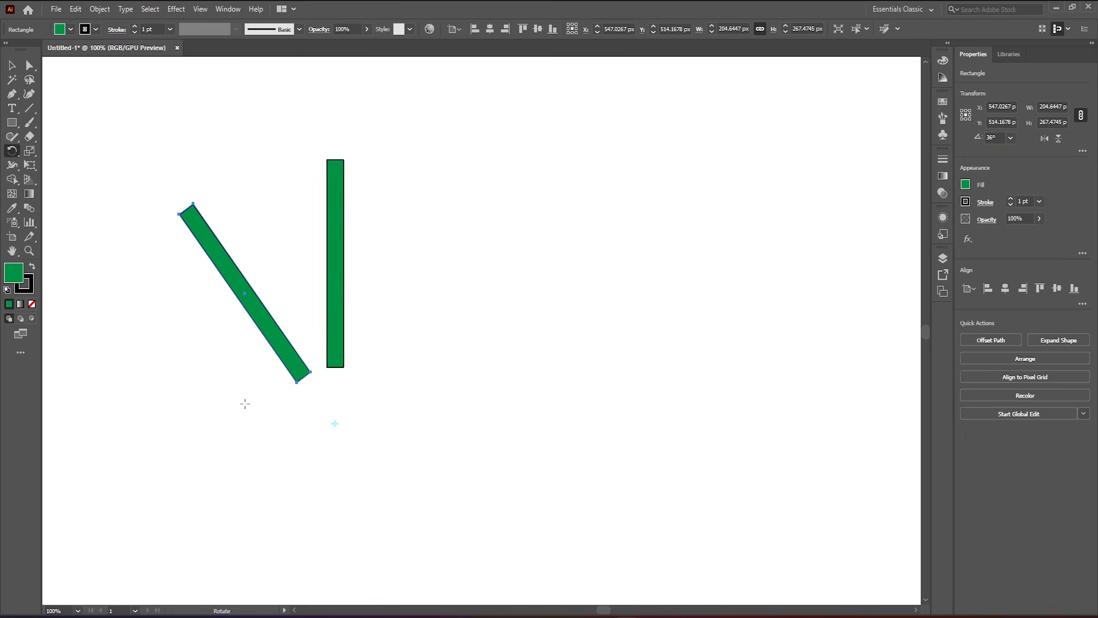
Repeat the 36° rotated copy around the same point until ten bars form a full circle
{"action": "key", "text": "ctrl+d"}
{"action": "key", "text": "ctrl+d"}
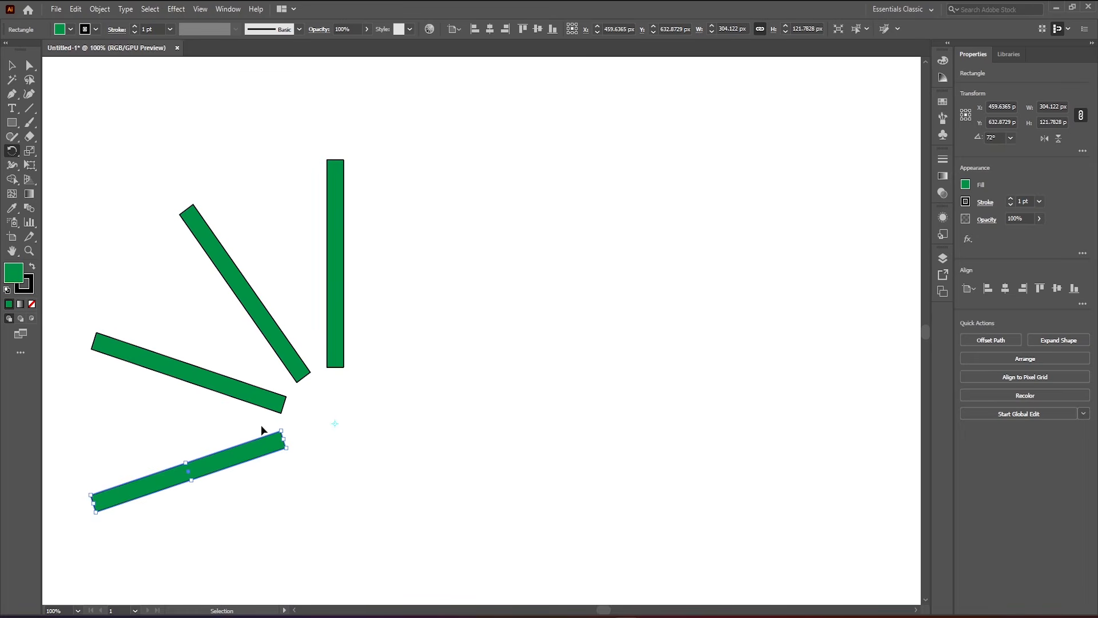
{"action": "key", "text": "ctrl+d"}
{"action": "key", "text": "ctrl+d"}
{"action": "key", "text": "ctrl+d"}
{"action": "key", "text": "ctrl+d"}
{"action": "key", "text": "ctrl+d"}
{"action": "key", "text": "ctrl+d"}
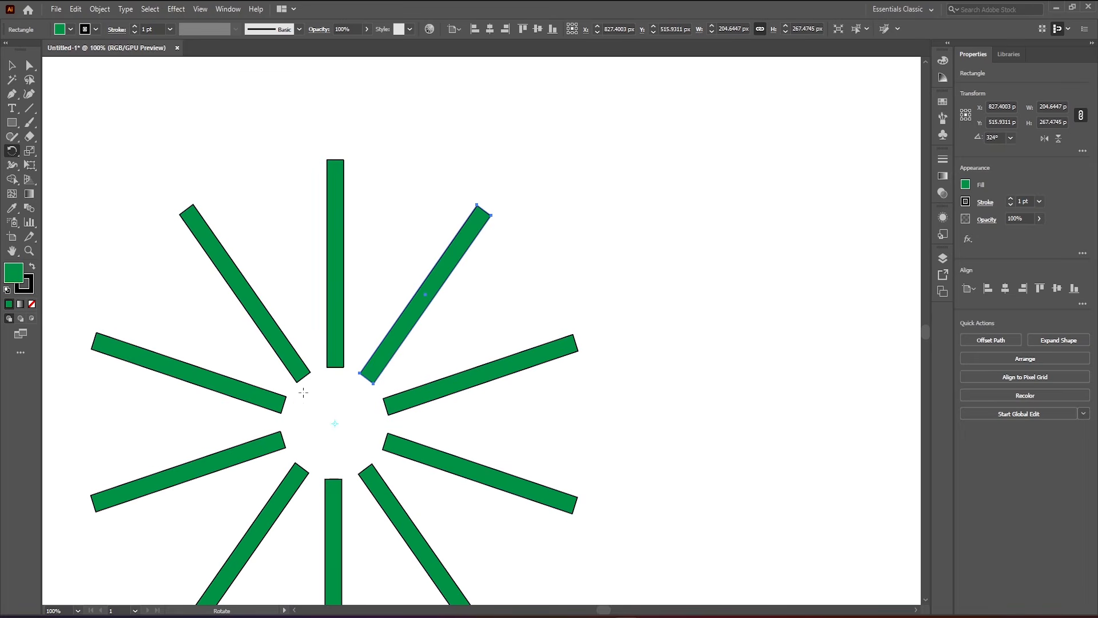
{"action": "scroll", "coordinate": [314, 320], "scroll_direction": "down", "scroll_amount": 1}
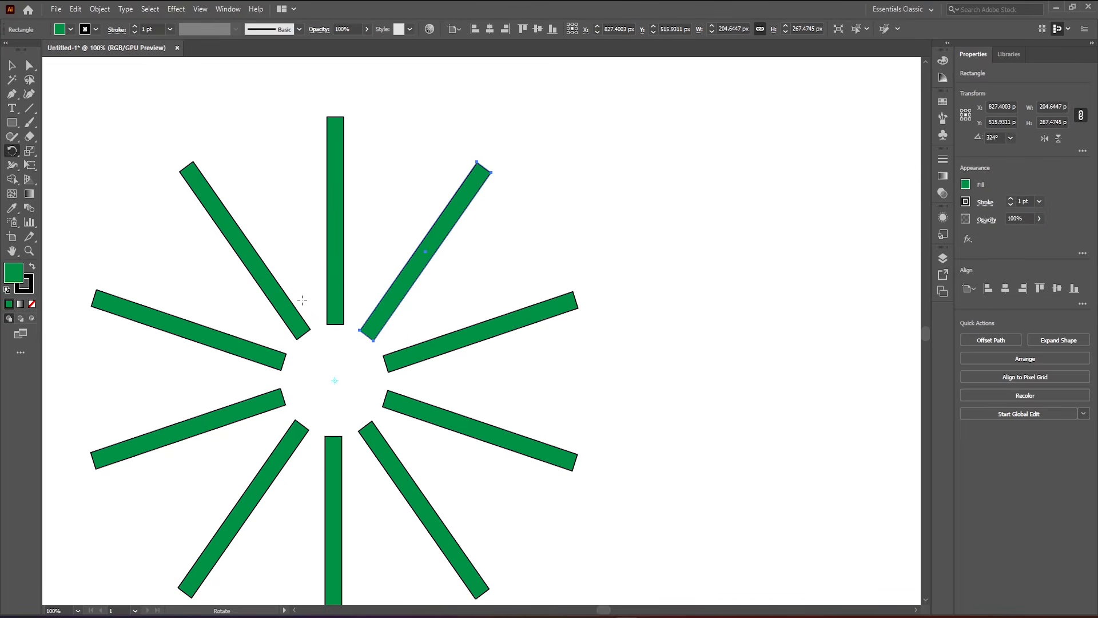
Draw a circle of about 370 px and a narrow vertical rectangle about 10 × 220 px standing on its topmost point
{"action": "scroll", "coordinate": [322, 296], "scroll_direction": "down", "scroll_amount": 1}
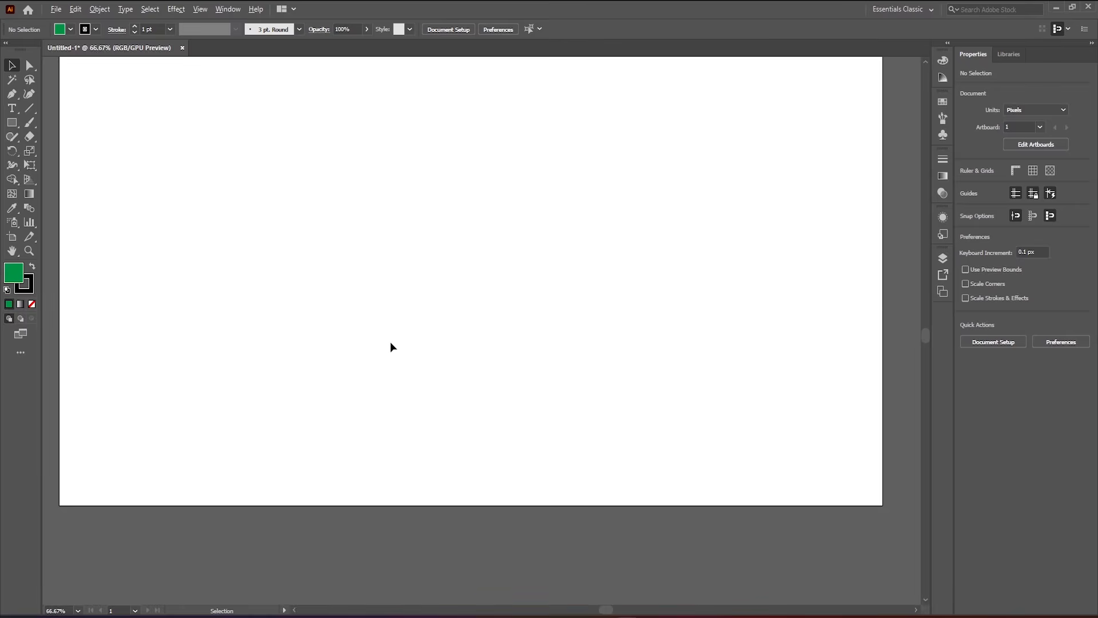
{"action": "scroll", "coordinate": [392, 340], "scroll_direction": "up", "scroll_amount": 2}
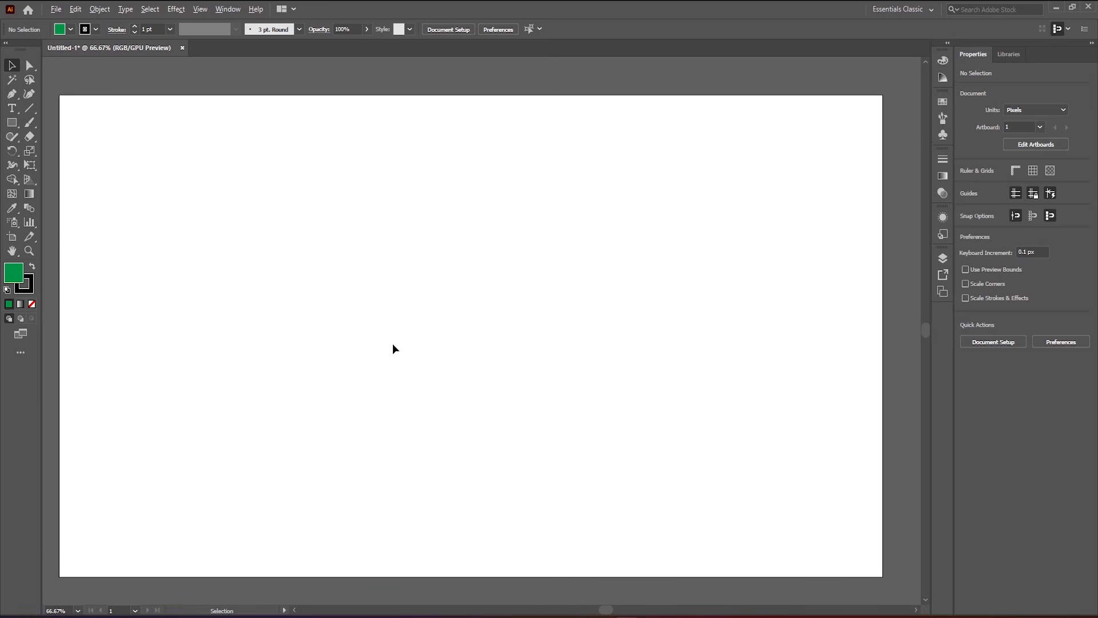
{"action": "scroll", "coordinate": [393, 343], "scroll_direction": "up", "scroll_amount": 1}
{"action": "scroll", "coordinate": [389, 345], "scroll_direction": "down", "scroll_amount": 1}
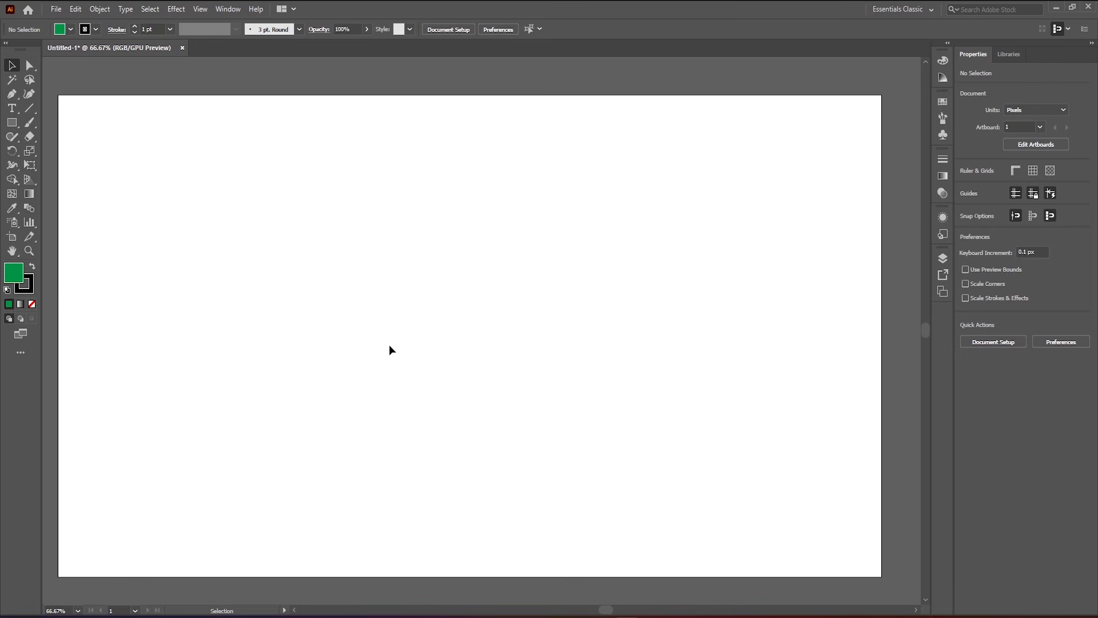
{"action": "left_click_drag", "start_coordinate": [11, 122], "coordinate": [46, 148]}
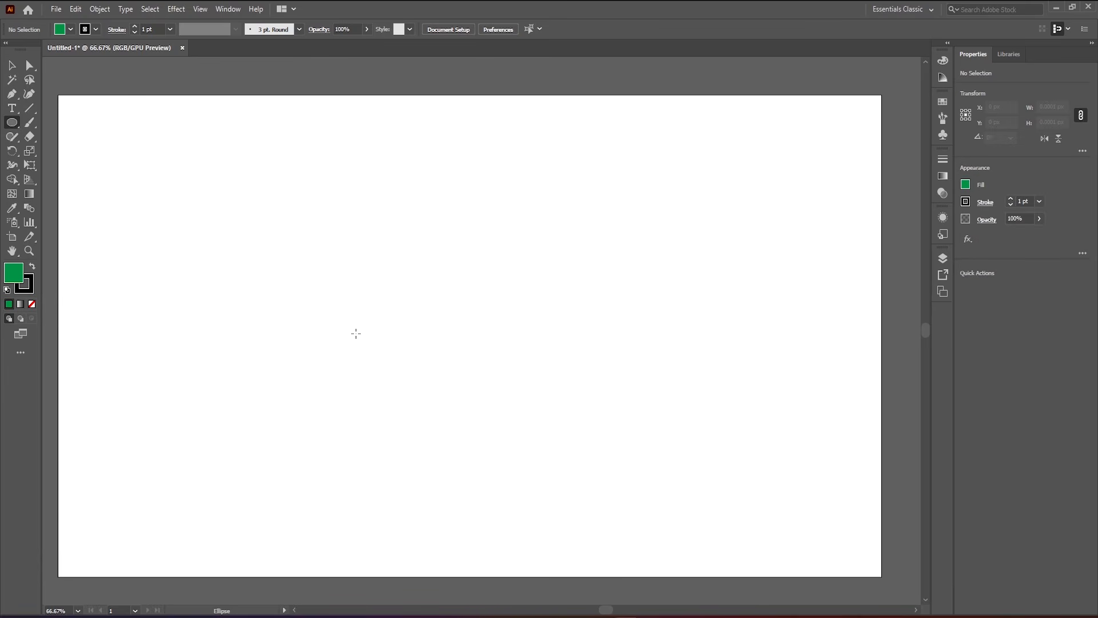
{"action": "left_click_drag", "start_coordinate": [406, 294], "coordinate": [453, 378]}
{"action": "key", "text": "ctrl+1"}
{"action": "key", "text": "m"}
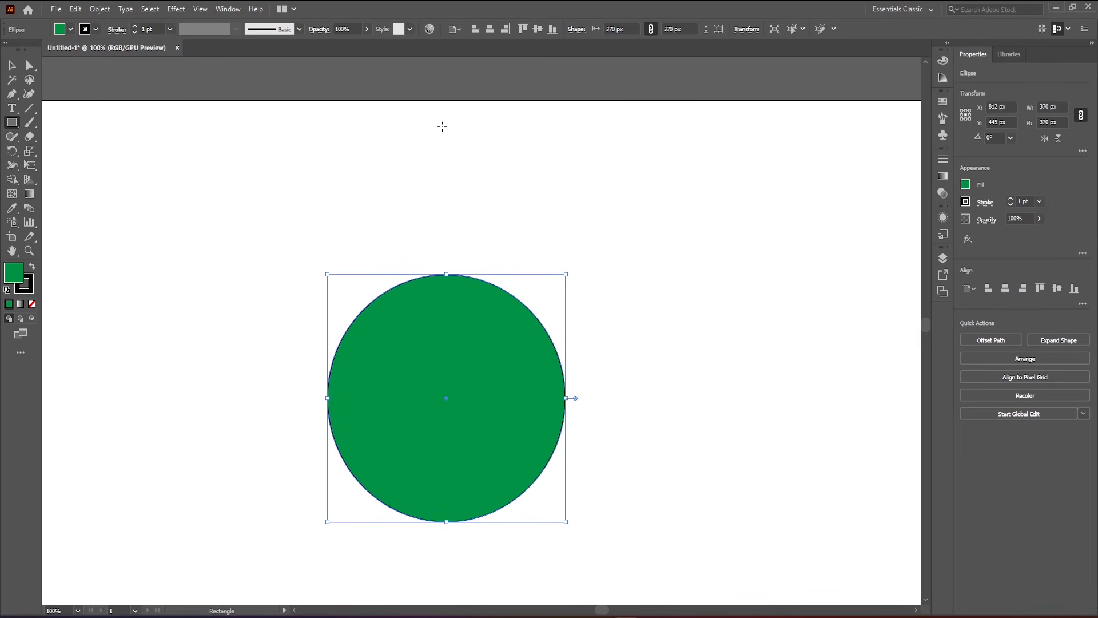
{"action": "left_click_drag", "start_coordinate": [444, 127], "coordinate": [451, 275]}
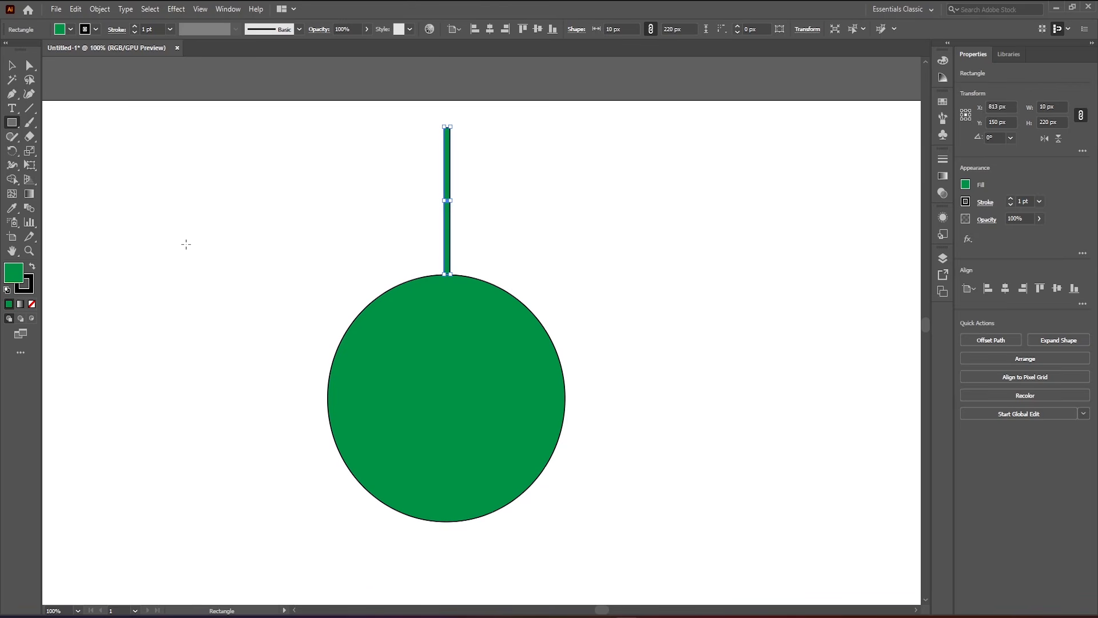
Create a copy of the narrow rectangle rotated 18° about the circle's centre
{"action": "left_click", "coordinate": [12, 151]}
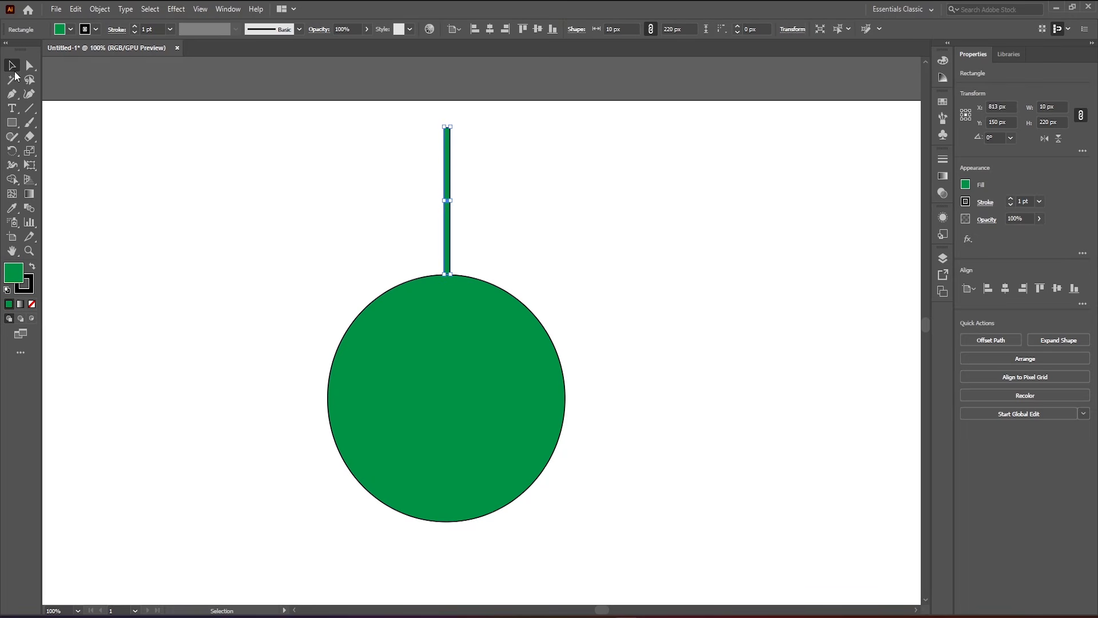
{"action": "key", "text": "v"}
{"action": "left_click", "coordinate": [423, 195]}
{"action": "left_click", "coordinate": [446, 198]}
{"action": "left_click", "coordinate": [14, 152]}
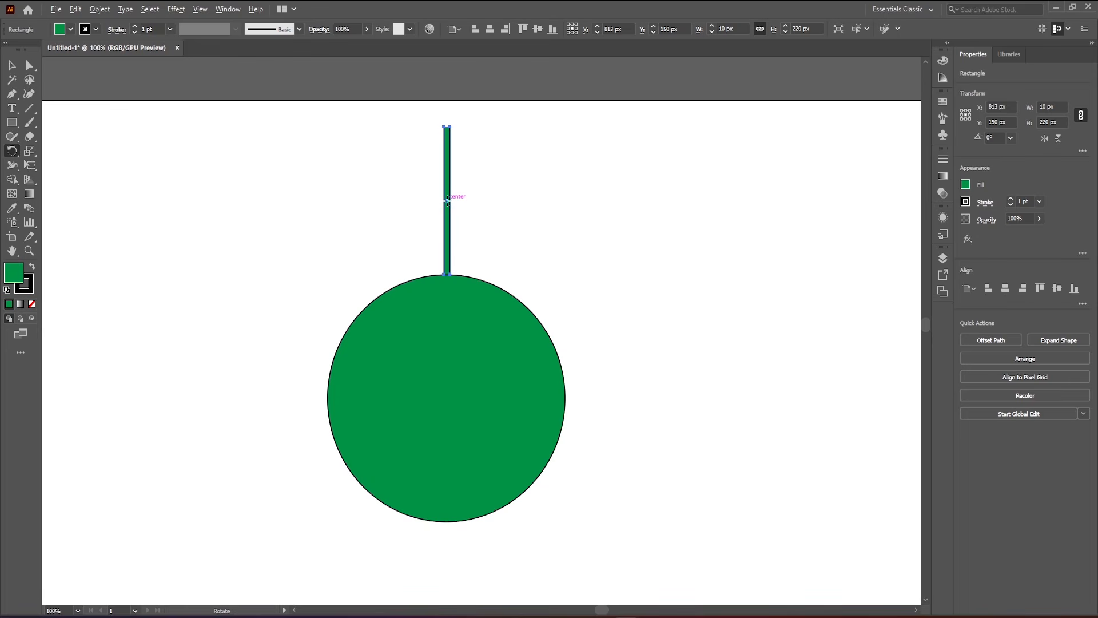
{"action": "mouse_move", "coordinate": [448, 200]}
{"action": "left_mouse_down"}
{"action": "mouse_move", "coordinate": [439, 405]}
{"action": "mouse_move", "coordinate": [461, 387]}
{"action": "mouse_move", "coordinate": [448, 400]}
{"action": "left_mouse_up"}
{"action": "left_click", "coordinate": [447, 399], "text": "alt"}
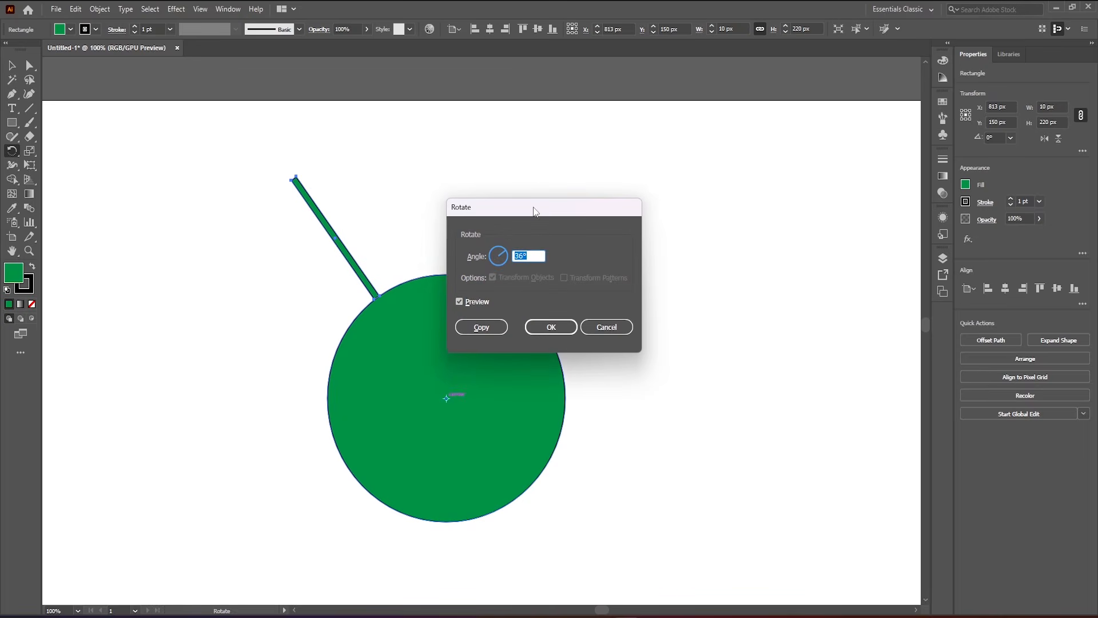
{"action": "left_click_drag", "start_coordinate": [533, 207], "coordinate": [657, 198]}
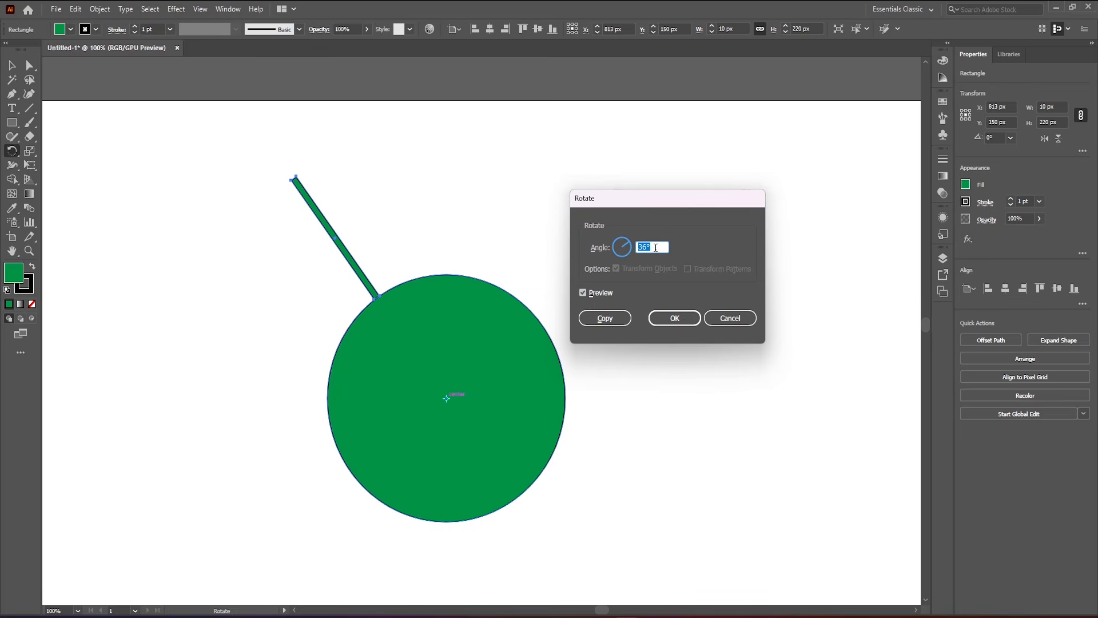
{"action": "type", "text": "18"}
{"action": "left_click", "coordinate": [605, 318]}
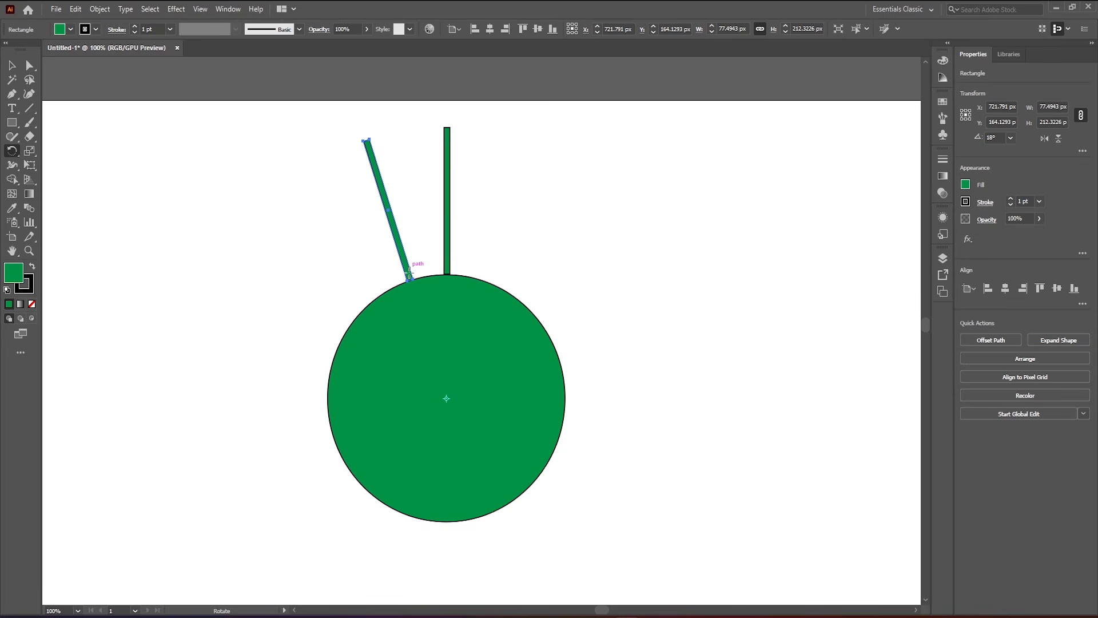
Repeat the 18° rotated copy around the circle's centre until twenty rays surround the circle, and clear the selection
{"action": "key", "text": "v"}
{"action": "key", "text": "ctrl+d"}
{"action": "key", "text": "ctrl+d"}
{"action": "key", "text": "ctrl+d"}
{"action": "key", "text": "ctrl+d"}
{"action": "key", "text": "ctrl+d"}
{"action": "key", "text": "ctrl+d"}
{"action": "key", "text": "ctrl+d"}
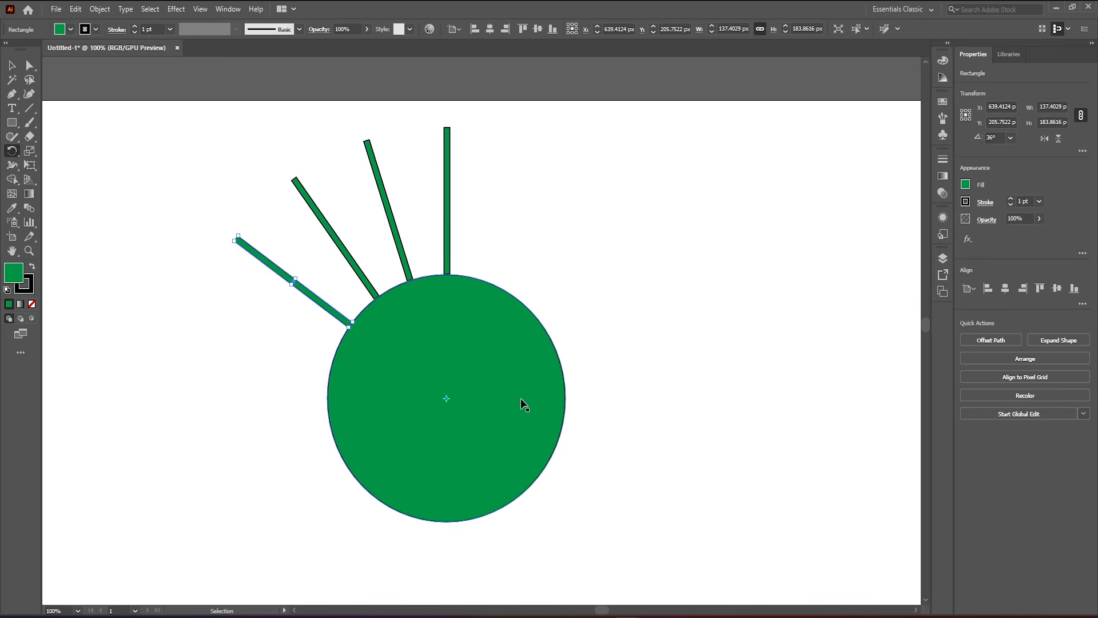
{"action": "key", "text": "ctrl+d"}
{"action": "key", "text": "ctrl+d"}
{"action": "key", "text": "ctrl+d"}
{"action": "key", "text": "ctrl+d"}
{"action": "key", "text": "ctrl+d"}
{"action": "key", "text": "ctrl+d"}
{"action": "key", "text": "ctrl+d"}
{"action": "key", "text": "ctrl+d"}
{"action": "key", "text": "ctrl+d"}
{"action": "key", "text": "ctrl+d"}
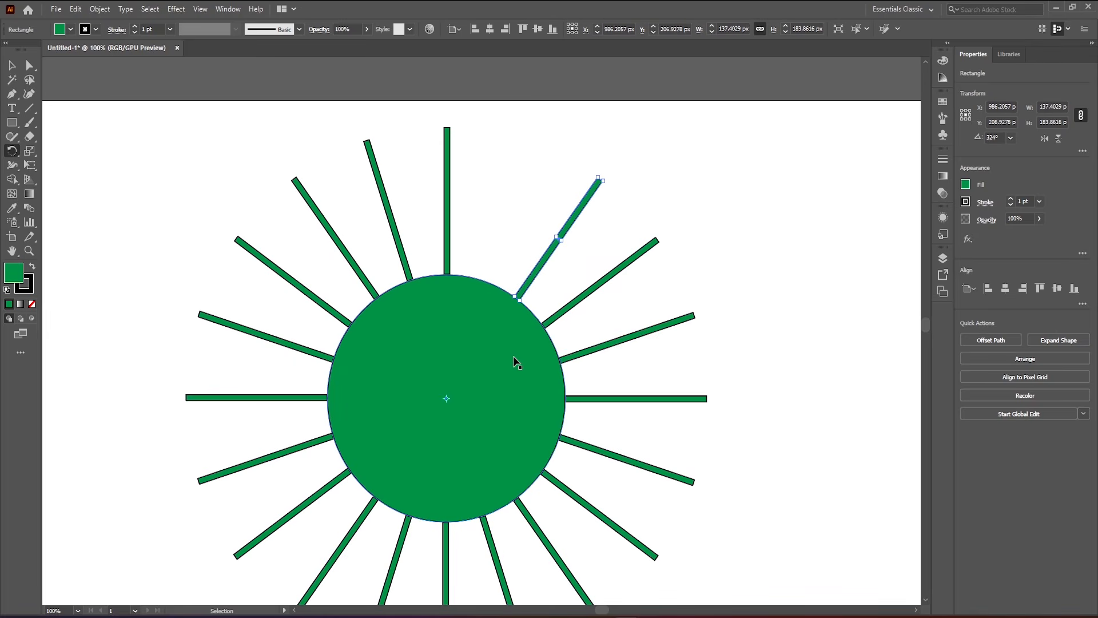
{"action": "key", "text": "ctrl+d"}
{"action": "key", "text": "r"}
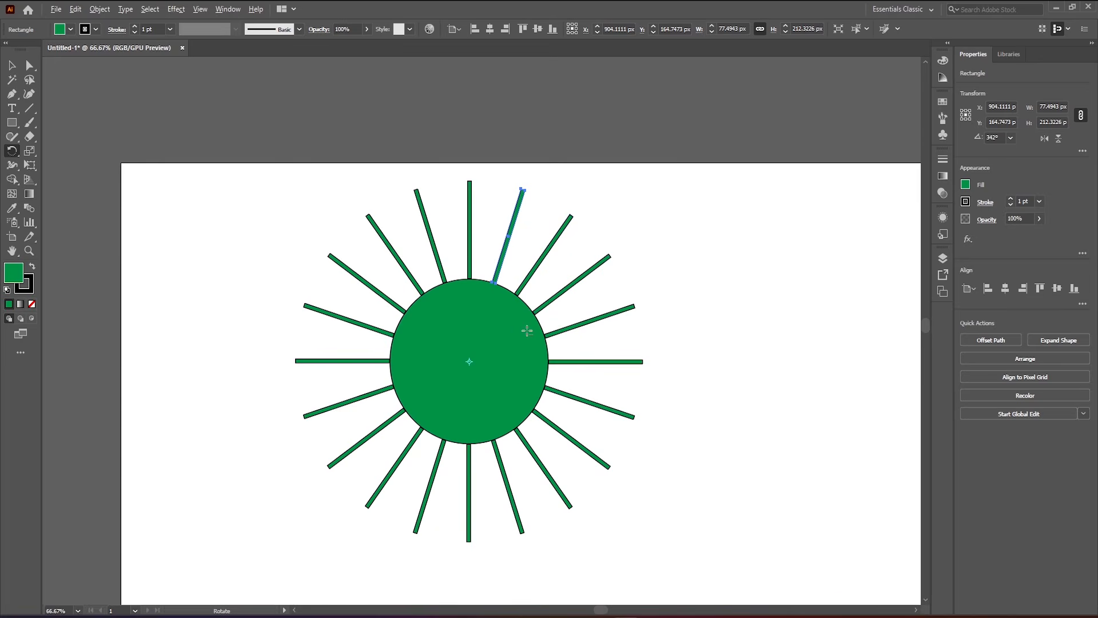
{"action": "key", "text": "ctrl+1"}
{"action": "scroll", "coordinate": [455, 275], "scroll_direction": "down", "scroll_amount": 1}
{"action": "scroll", "coordinate": [456, 277], "scroll_direction": "down", "scroll_amount": 1}
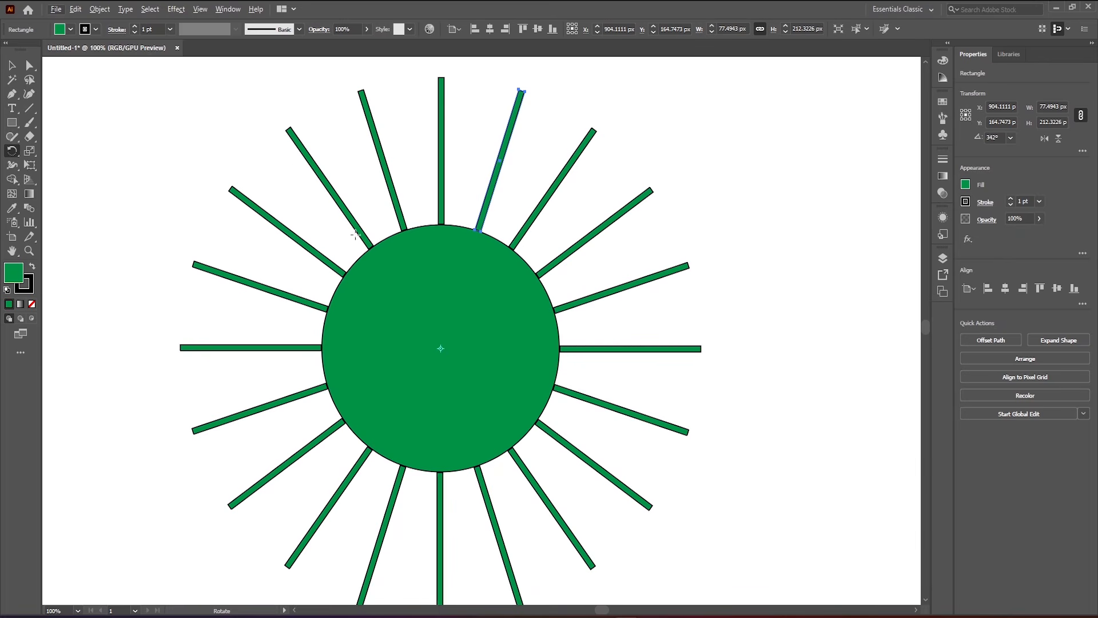
{"action": "key", "text": "v"}
{"action": "left_click", "coordinate": [264, 107]}
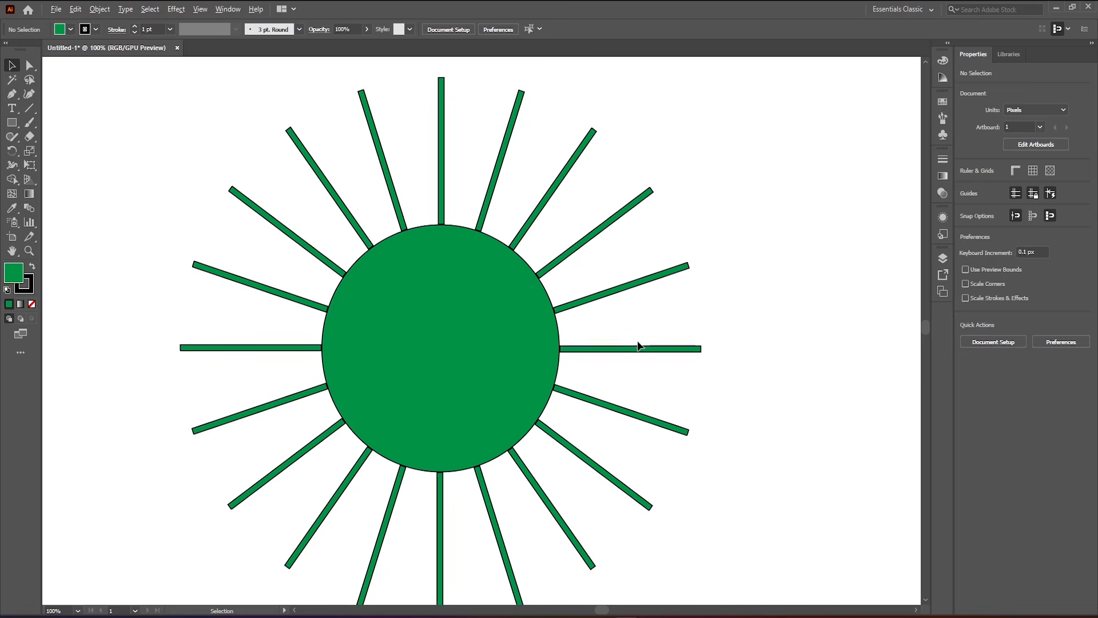
{"action": "key", "text": "ctrl+minus"}
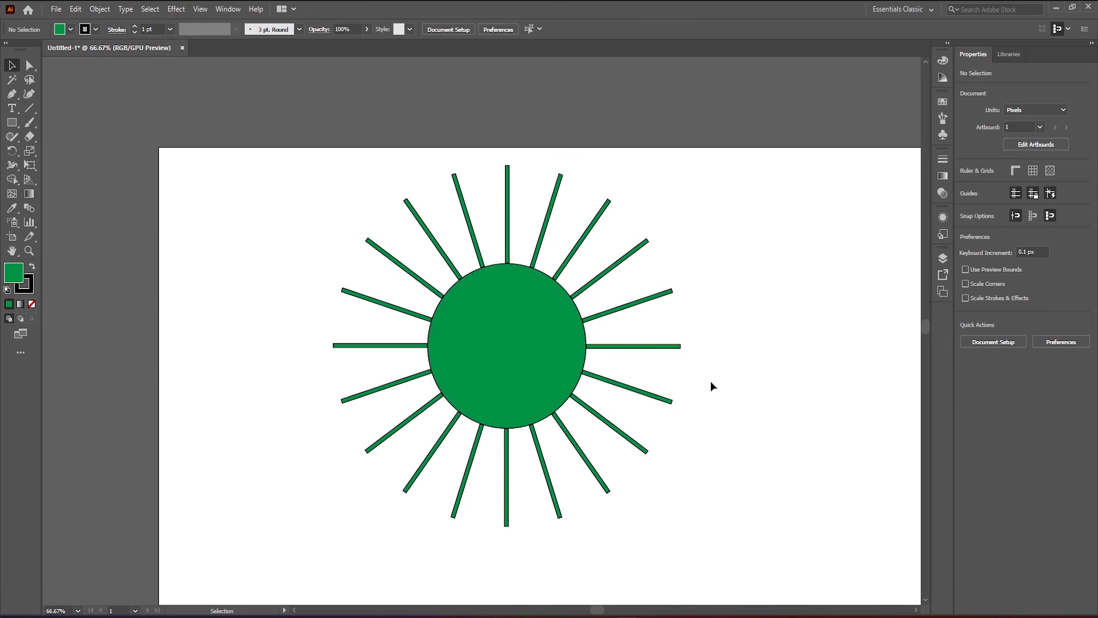